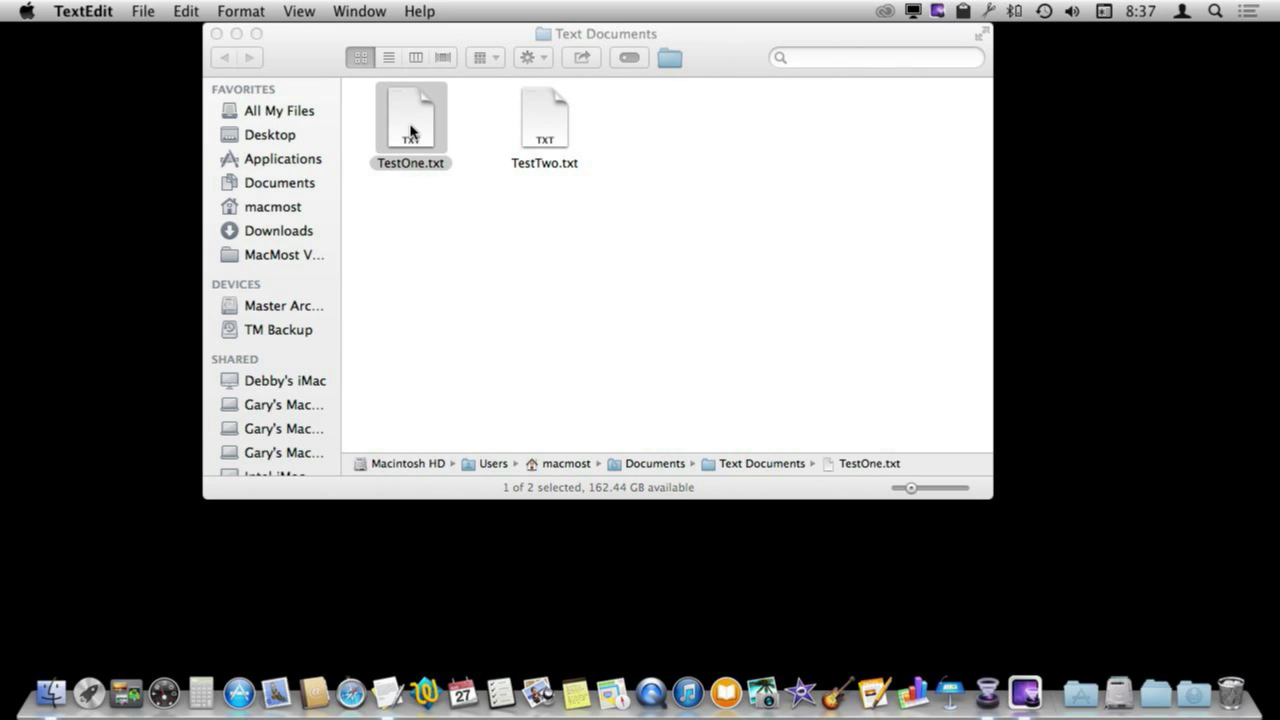
- Open TestOne.txt in TextWrangler from the Dock, close the document and return to the Text Documents folder
drag(410, 130, 430, 698)
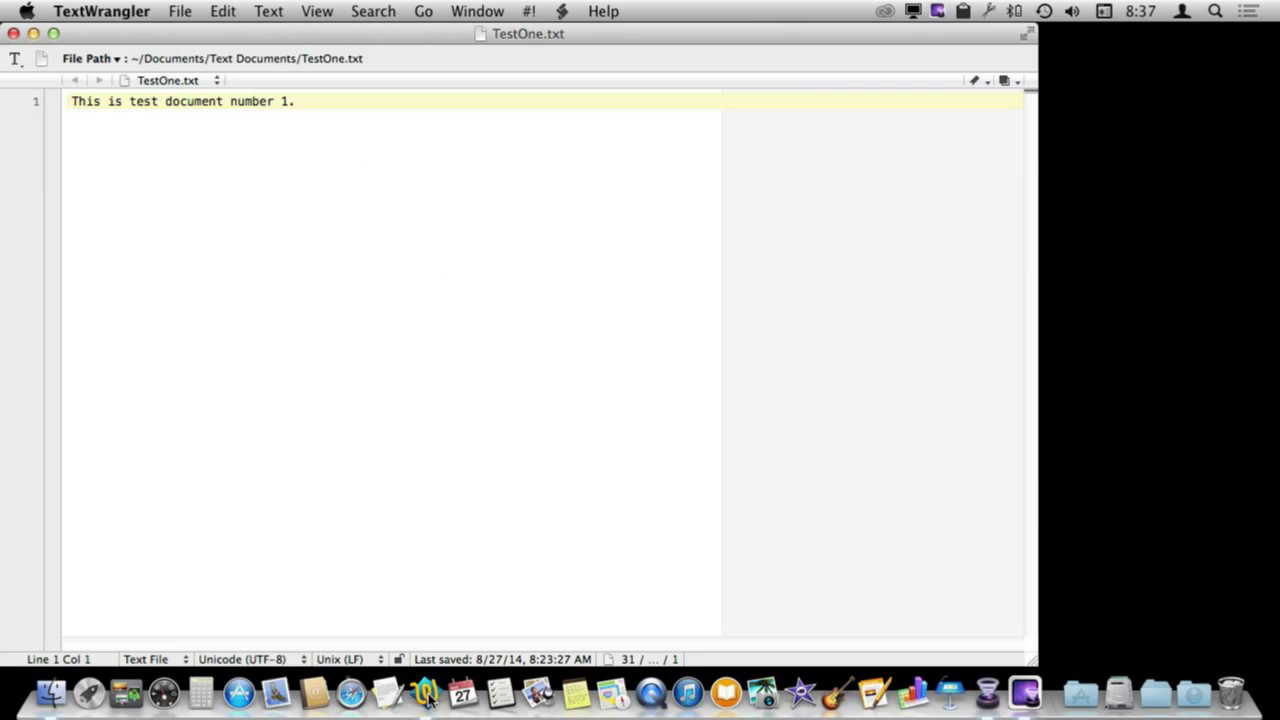
key(super+w)
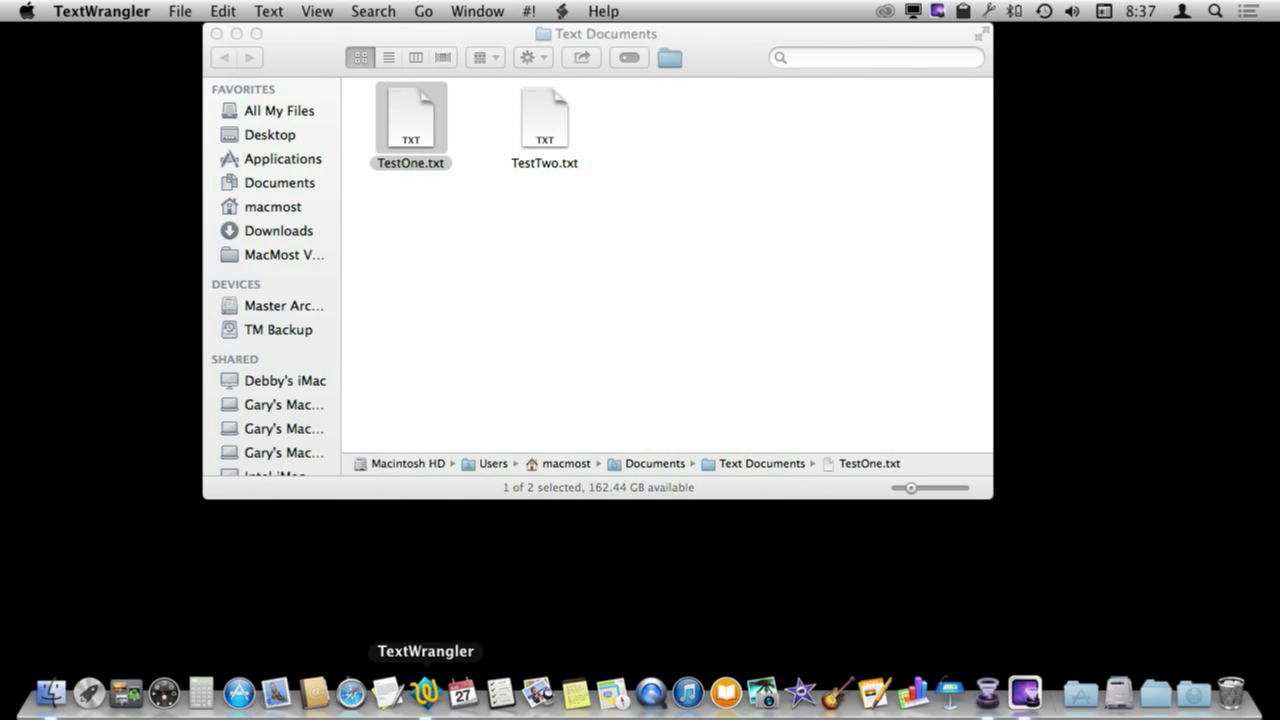
click(355, 48)
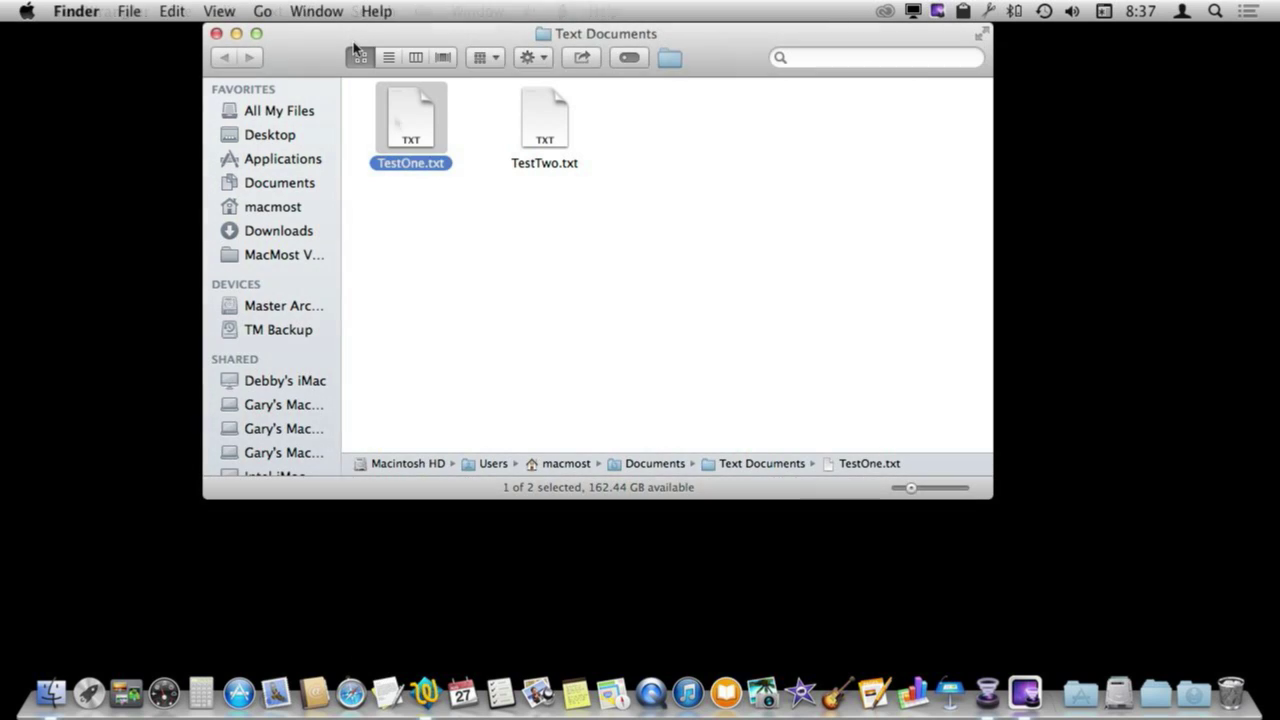
- Open TestOne.txt once with TextWrangler through the Open With option, and close the document
right_click(407, 135)
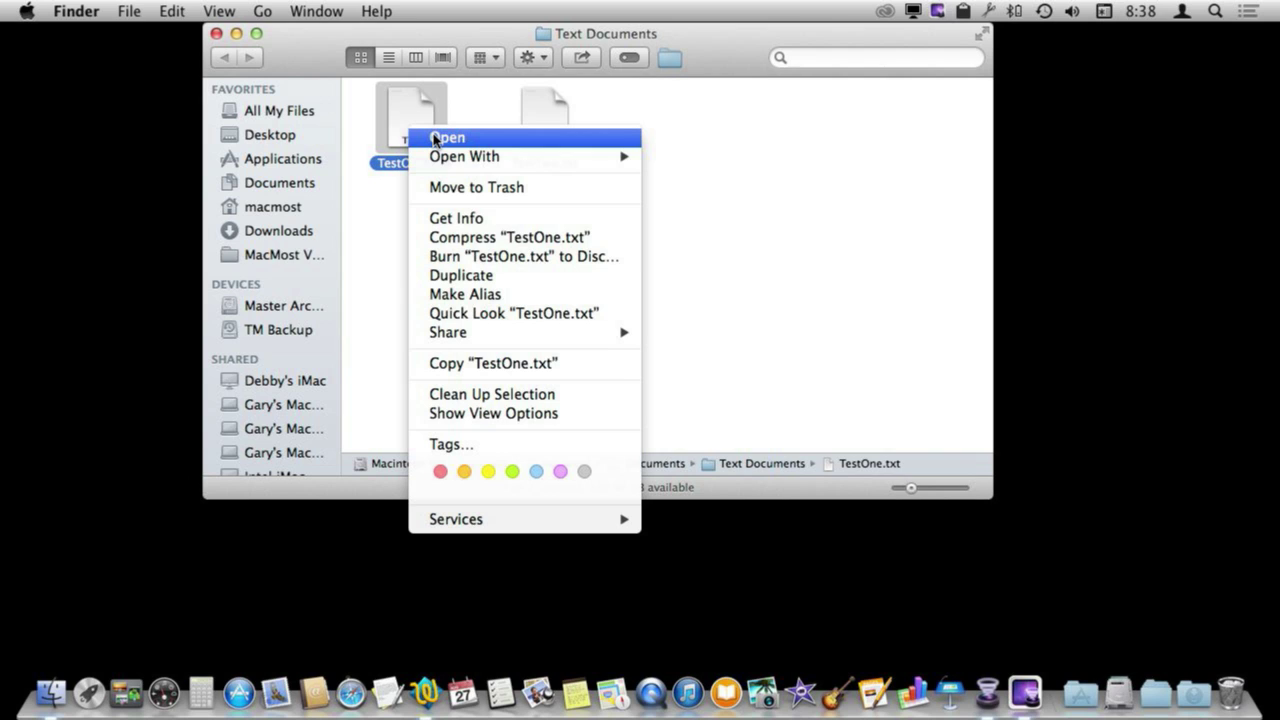
mouse_move(445, 158)
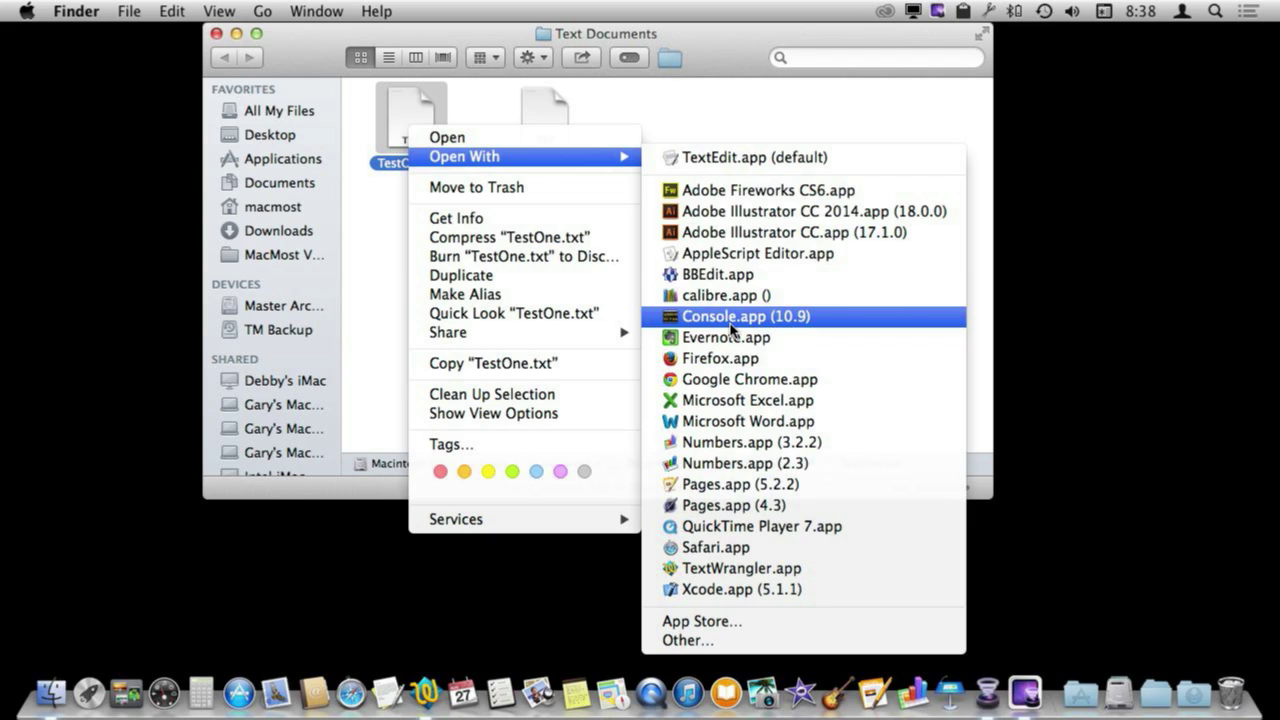
click(714, 570)
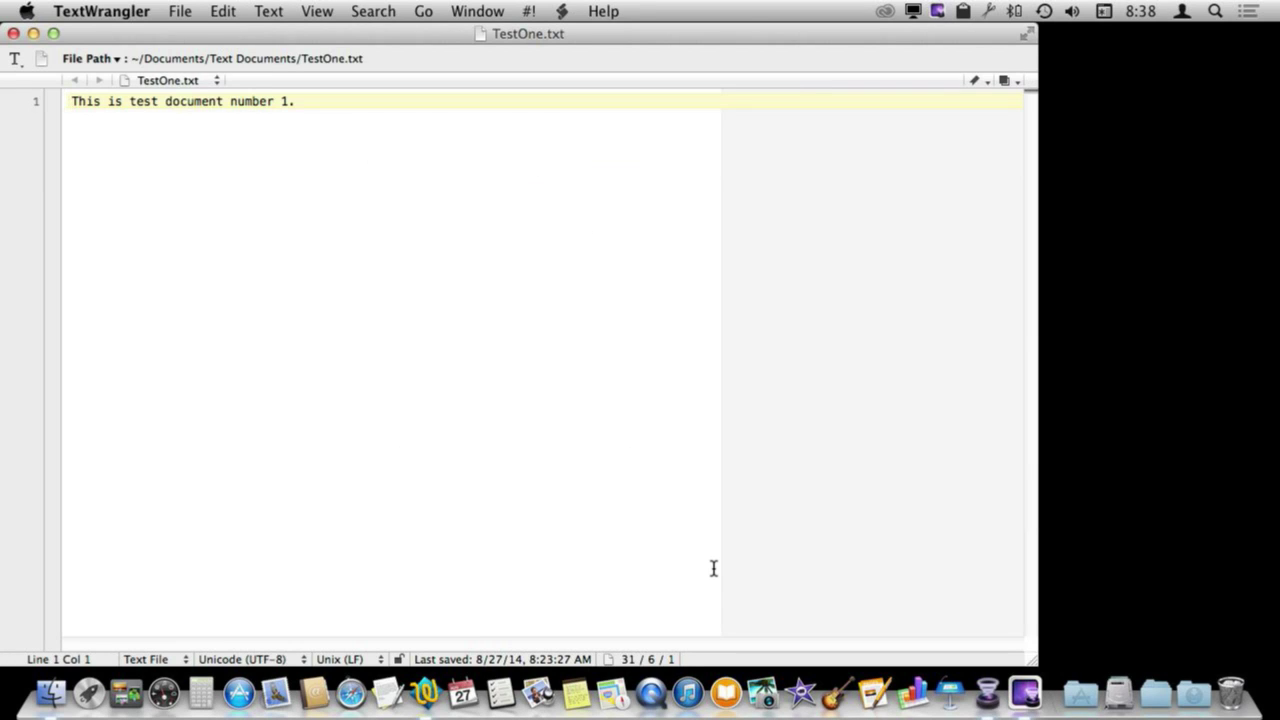
key(super+w)
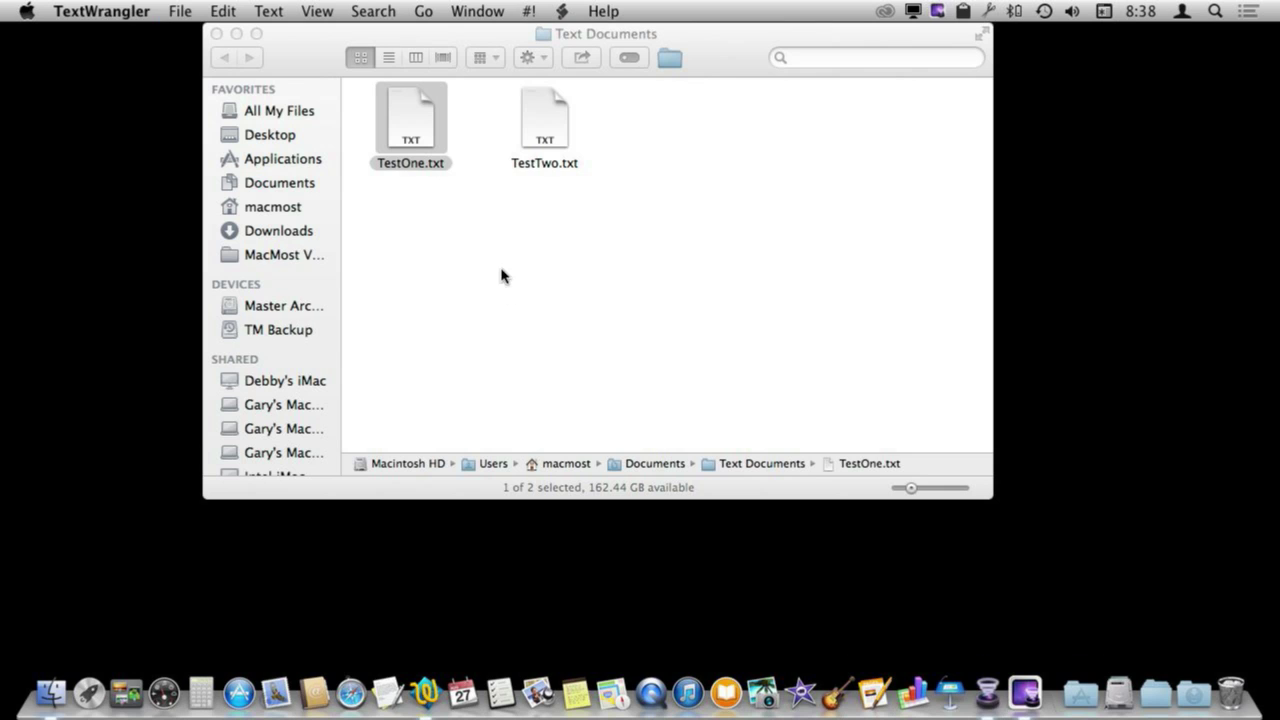
- Open TestOne.txt in its default application, close it and view the file's Open With choices
double_click(430, 143)
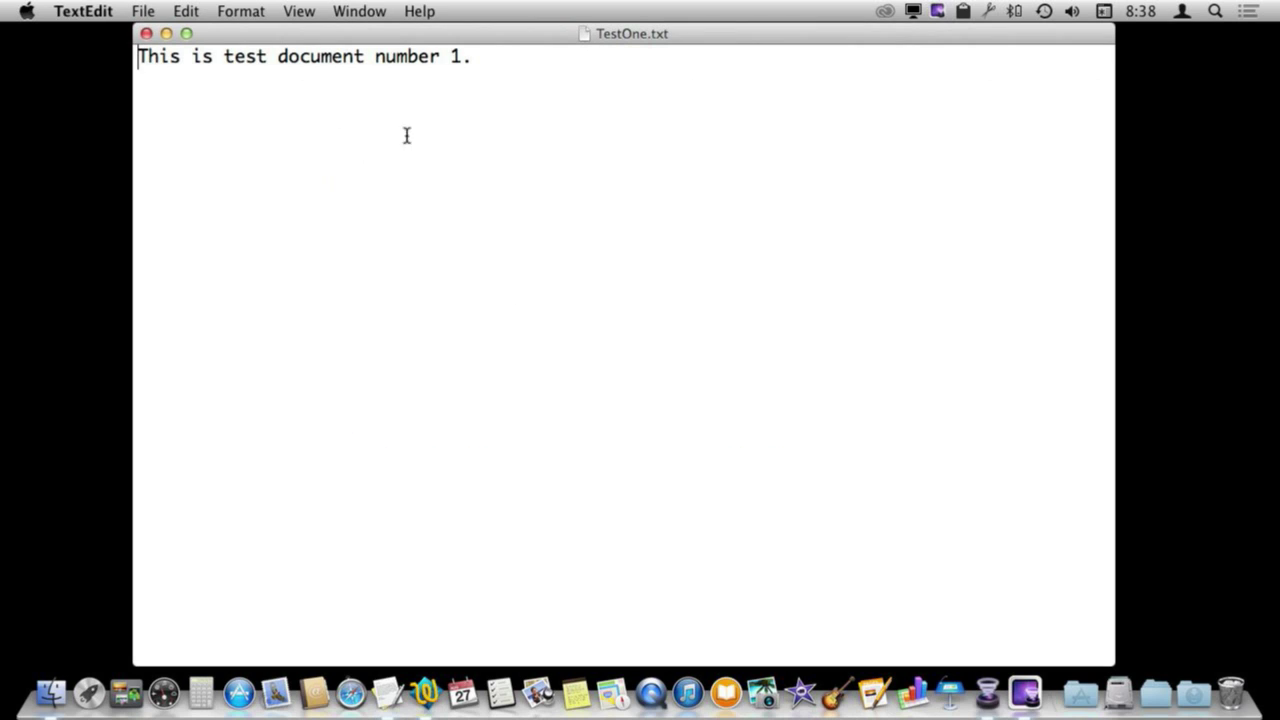
click(147, 35)
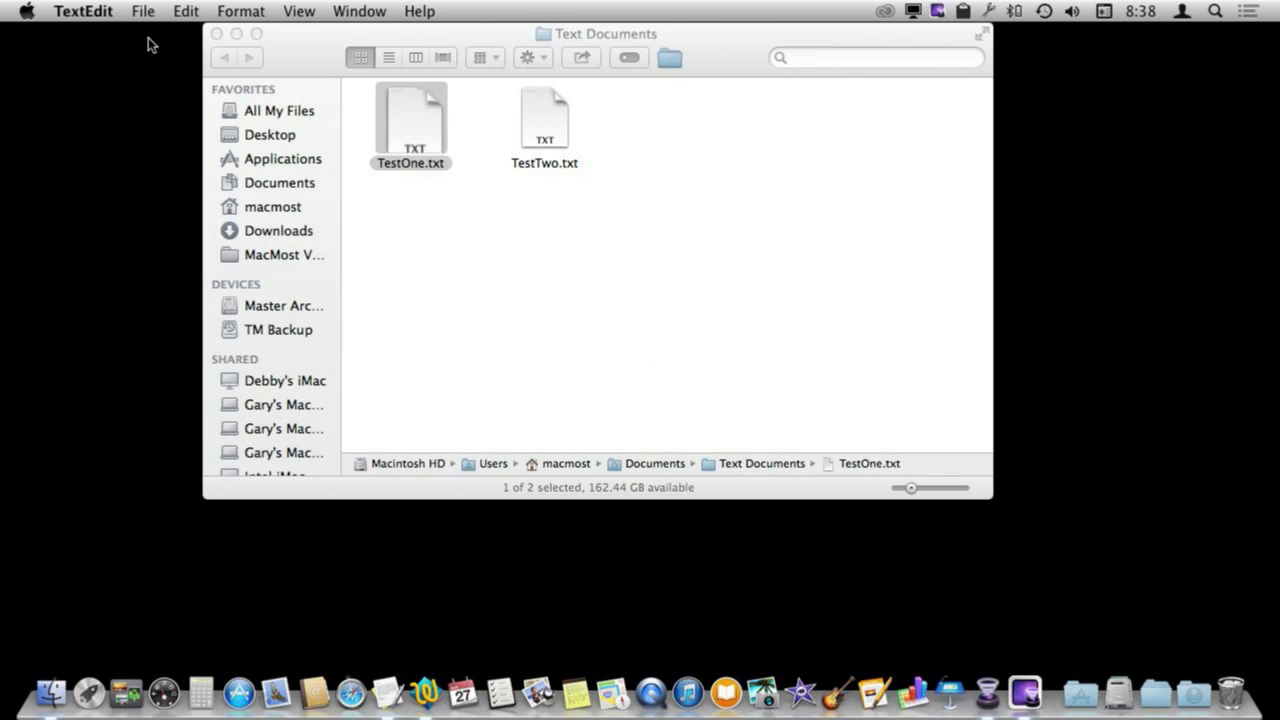
right_click(412, 120)
mouse_move(445, 143)
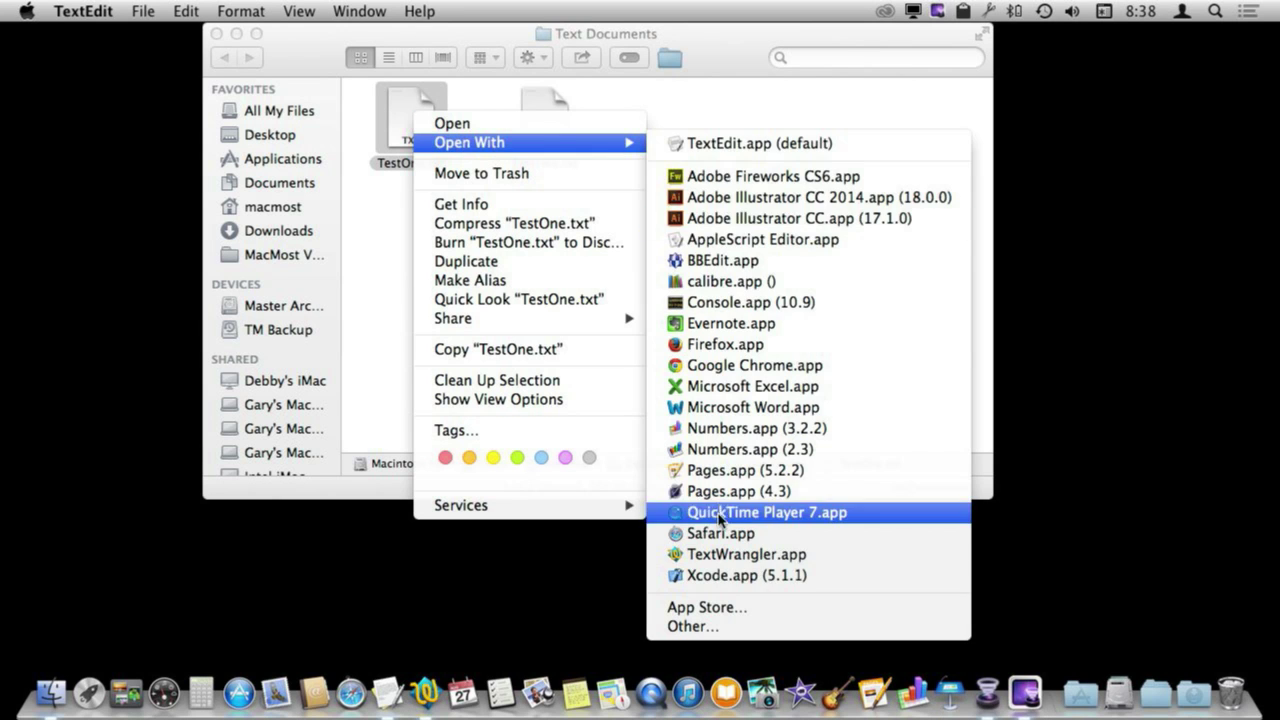
click(476, 34)
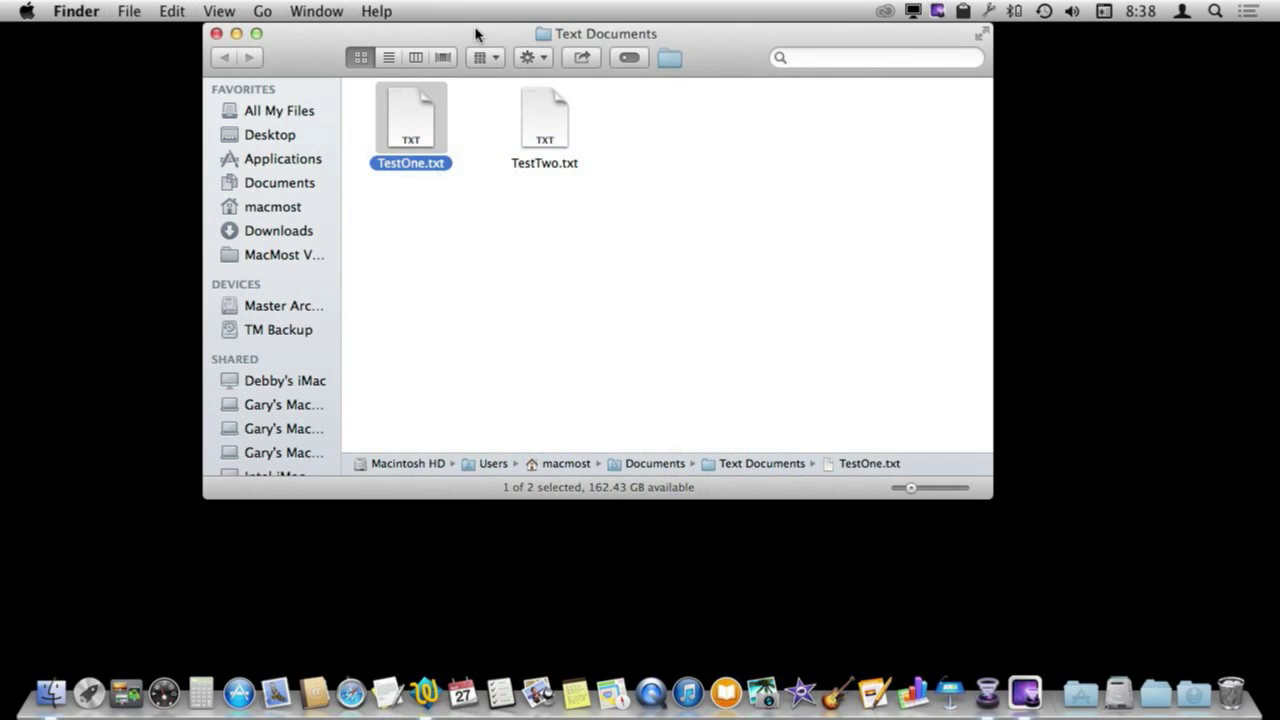
- Set TestOne.txt to always open with TextWrangler, and close the opened document
right_click(407, 135)
mouse_move(447, 157)
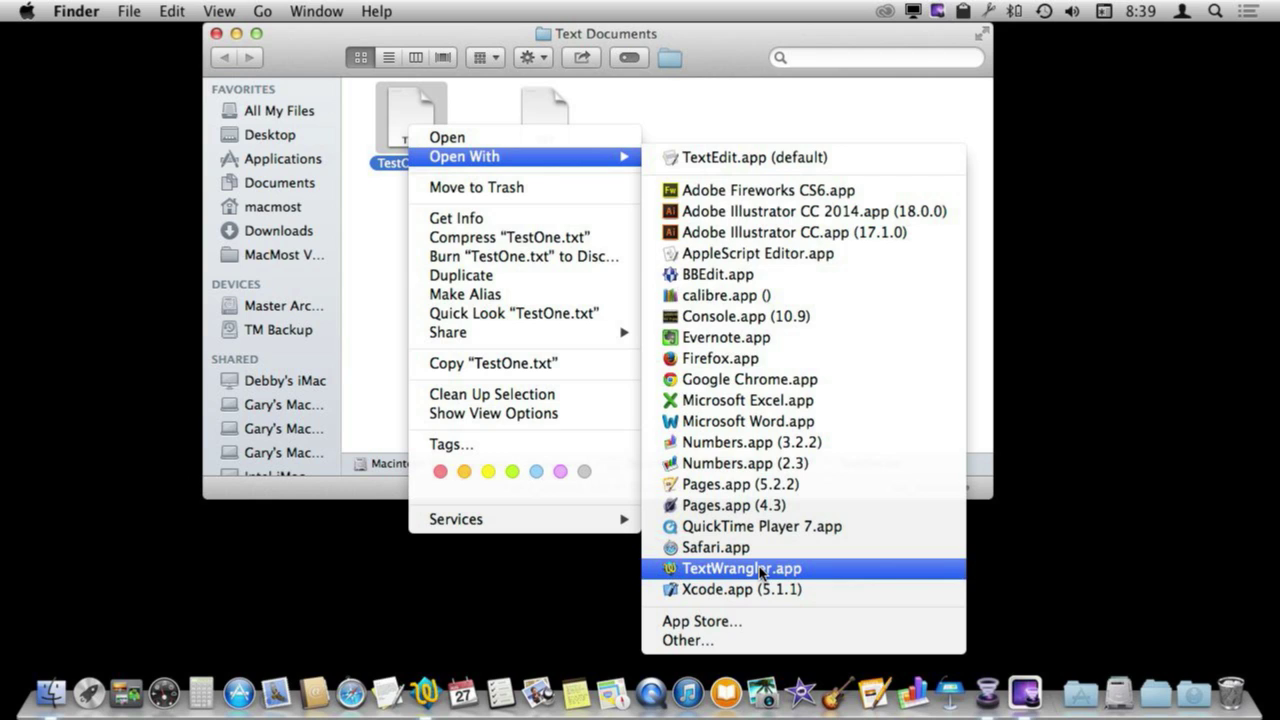
key(alt)
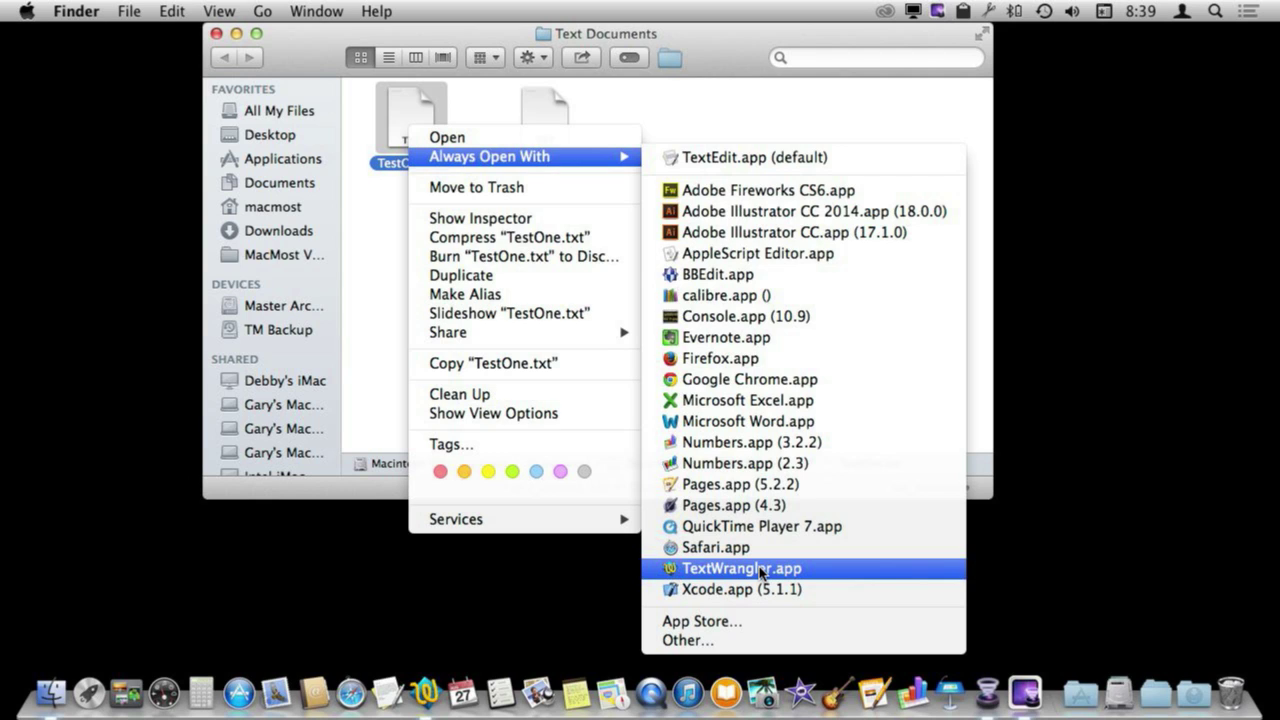
click(760, 569)
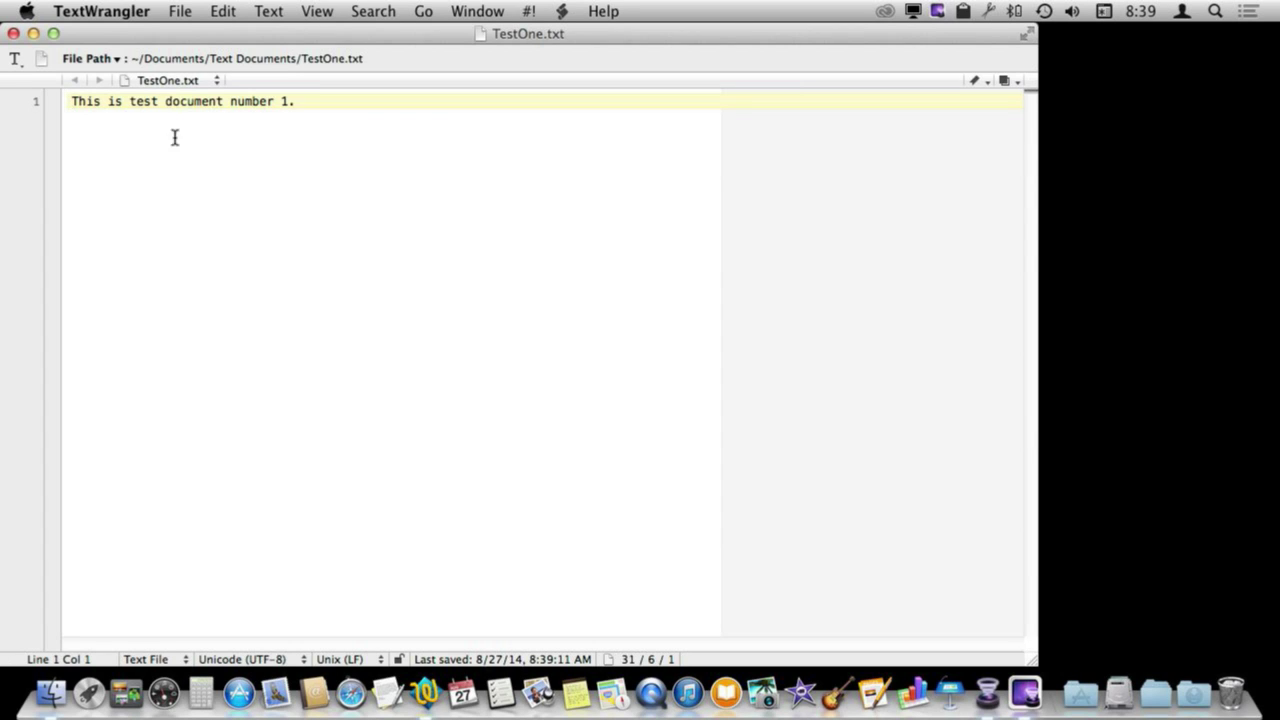
click(14, 34)
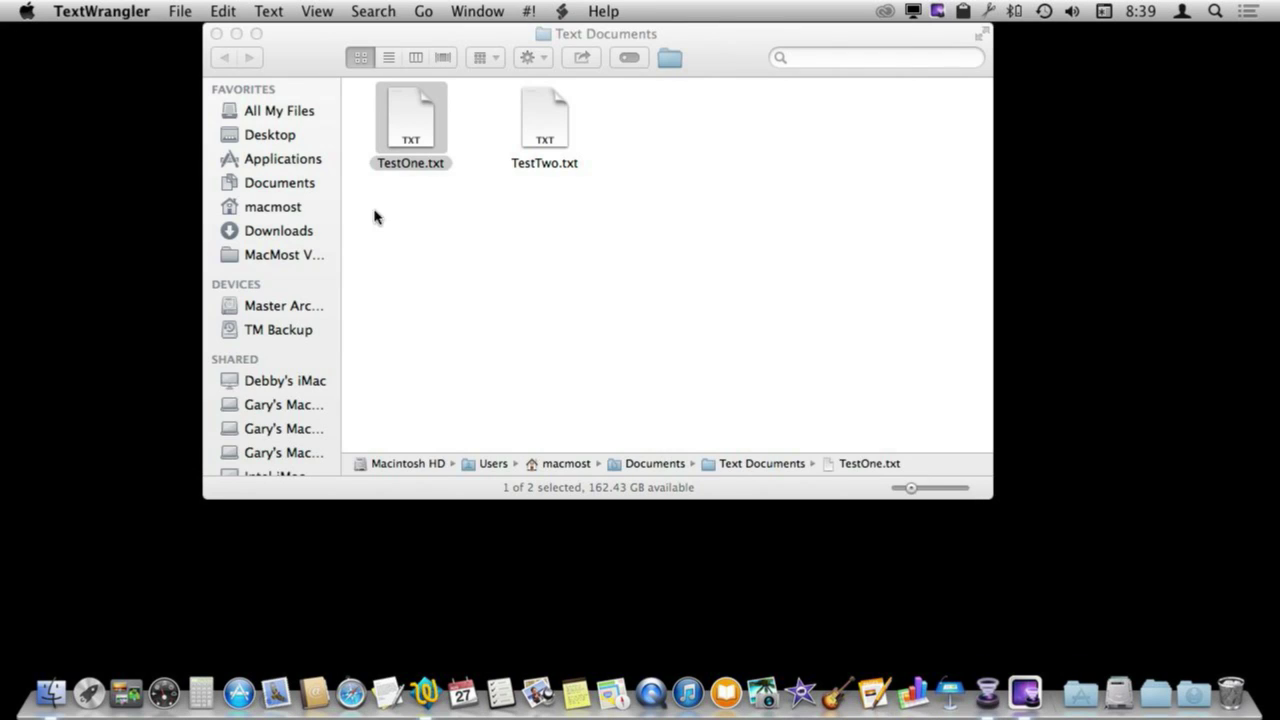
- Open TestOne.txt and TestTwo.txt in turn to check which application each uses by default, closing every document
click(420, 162)
double_click(417, 143)
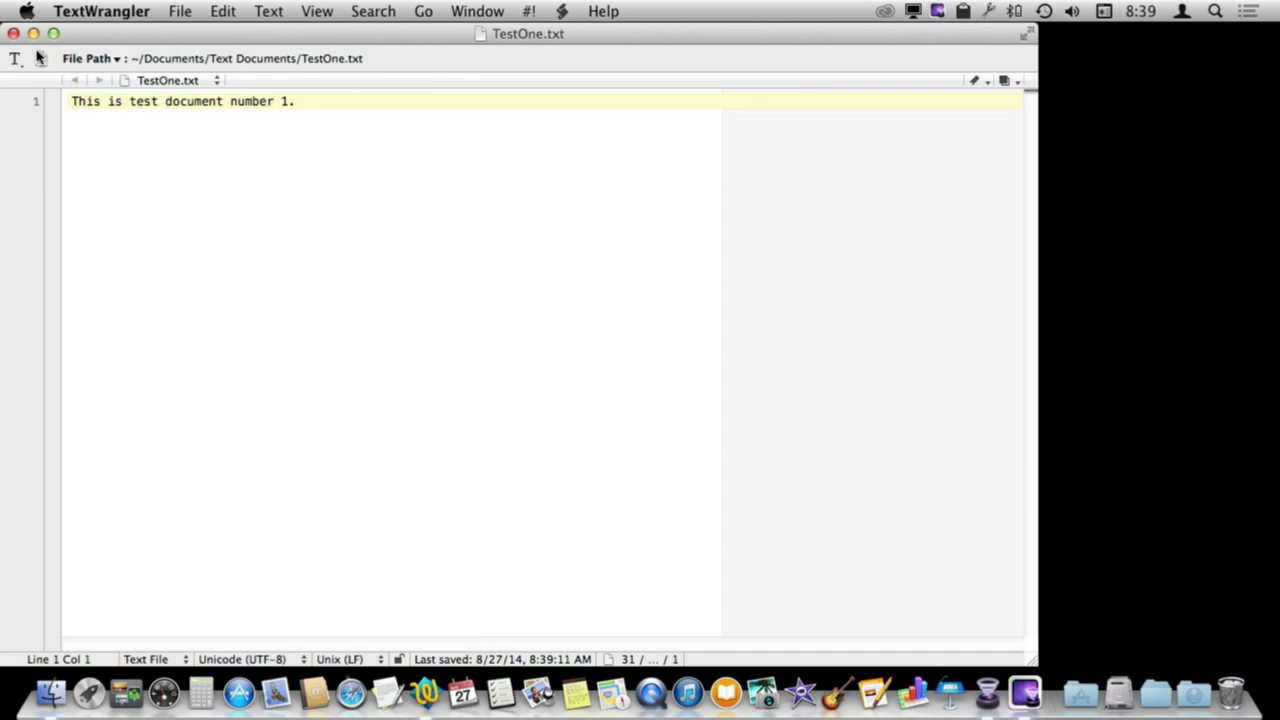
click(14, 34)
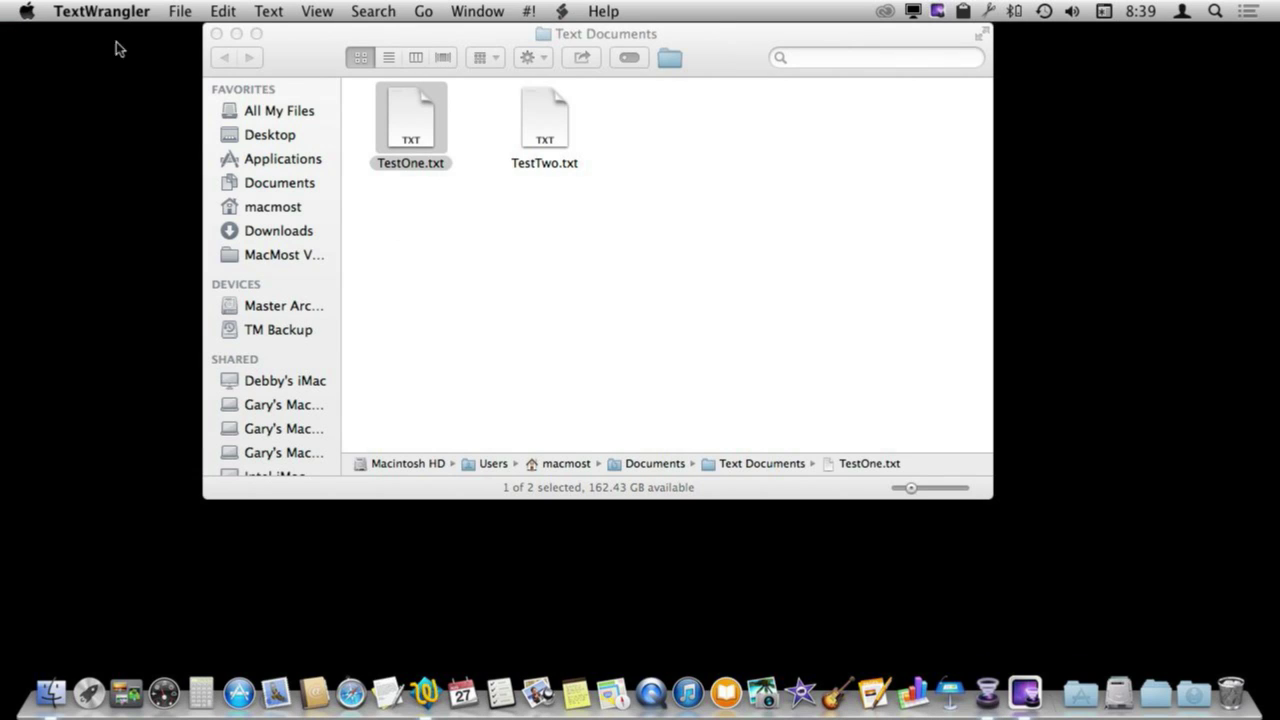
click(548, 120)
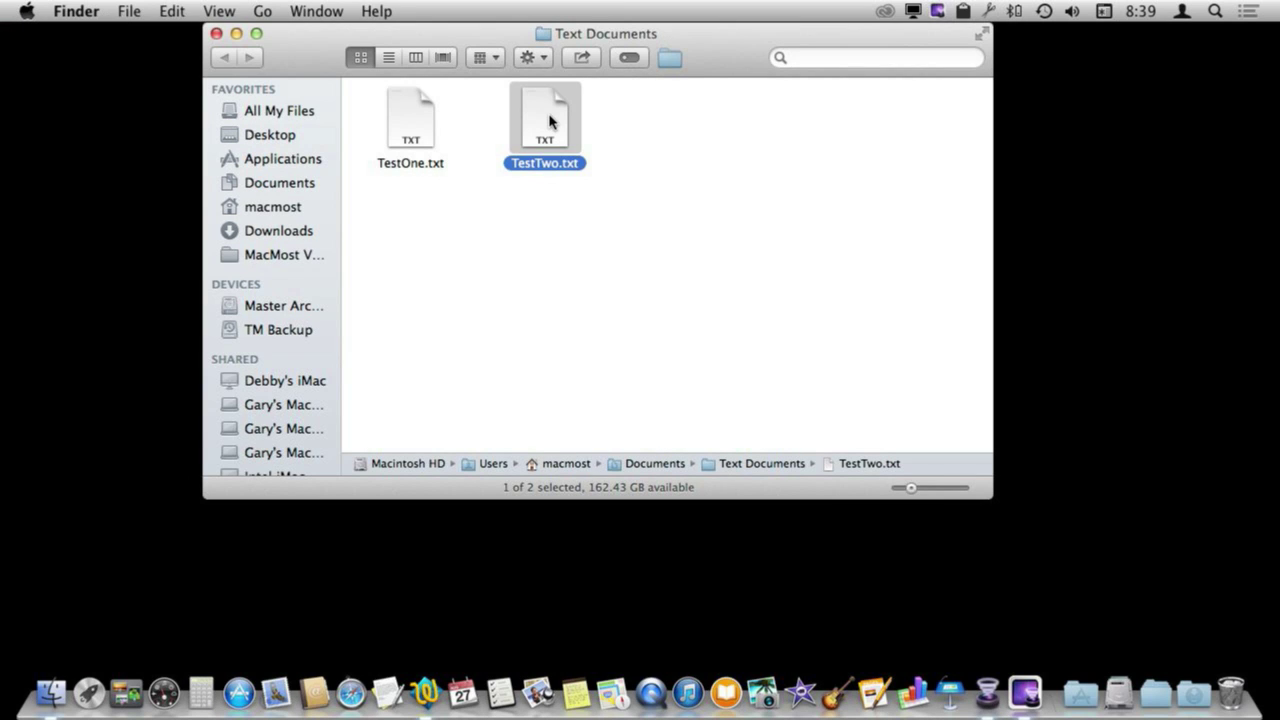
double_click(548, 120)
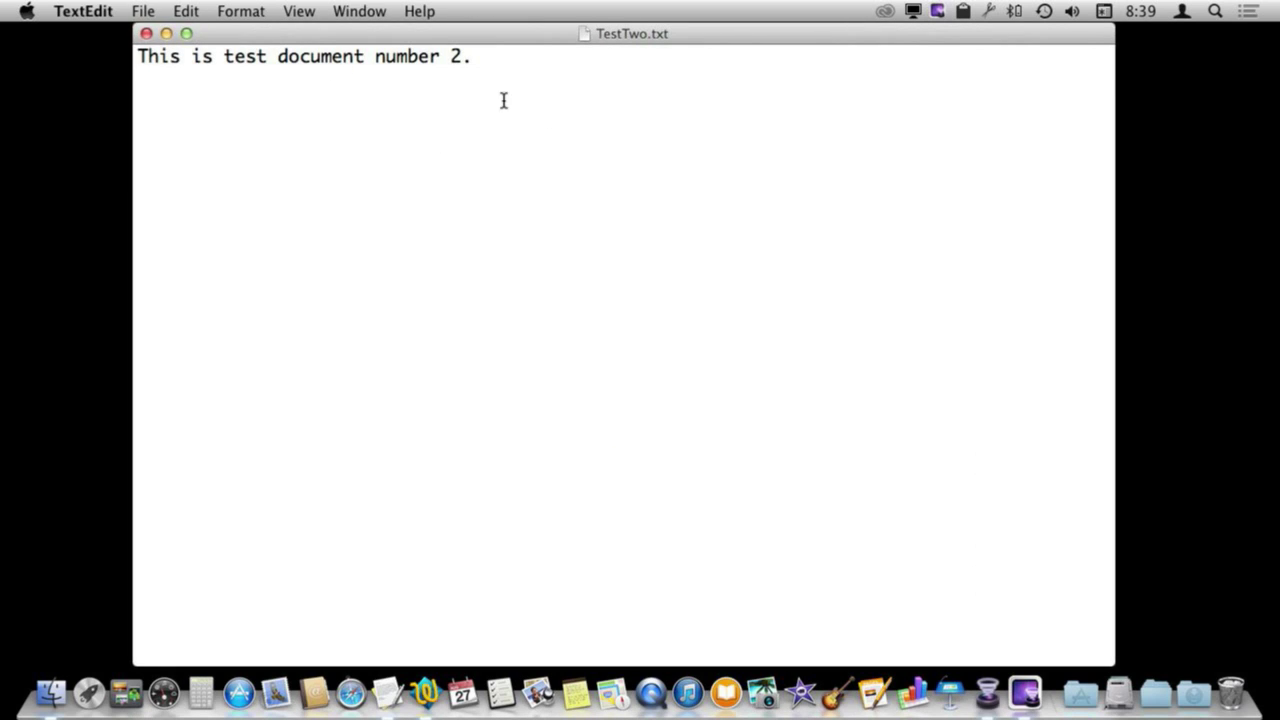
click(145, 34)
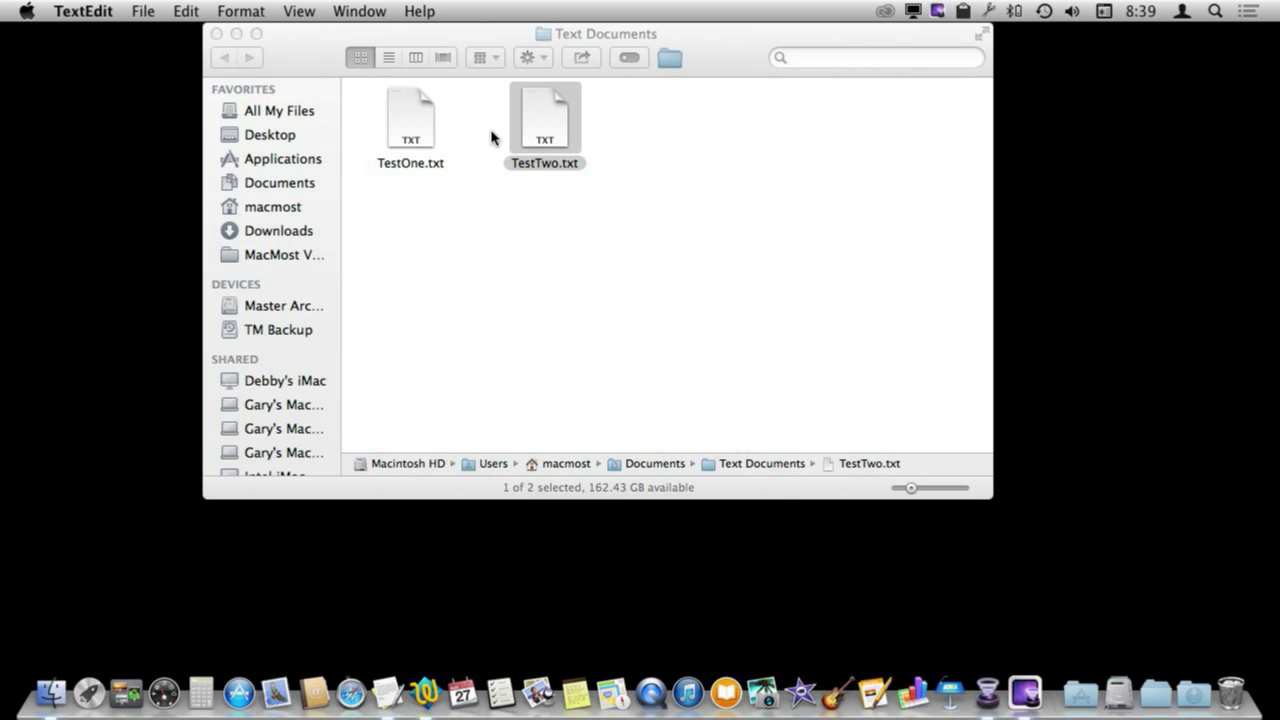
double_click(405, 133)
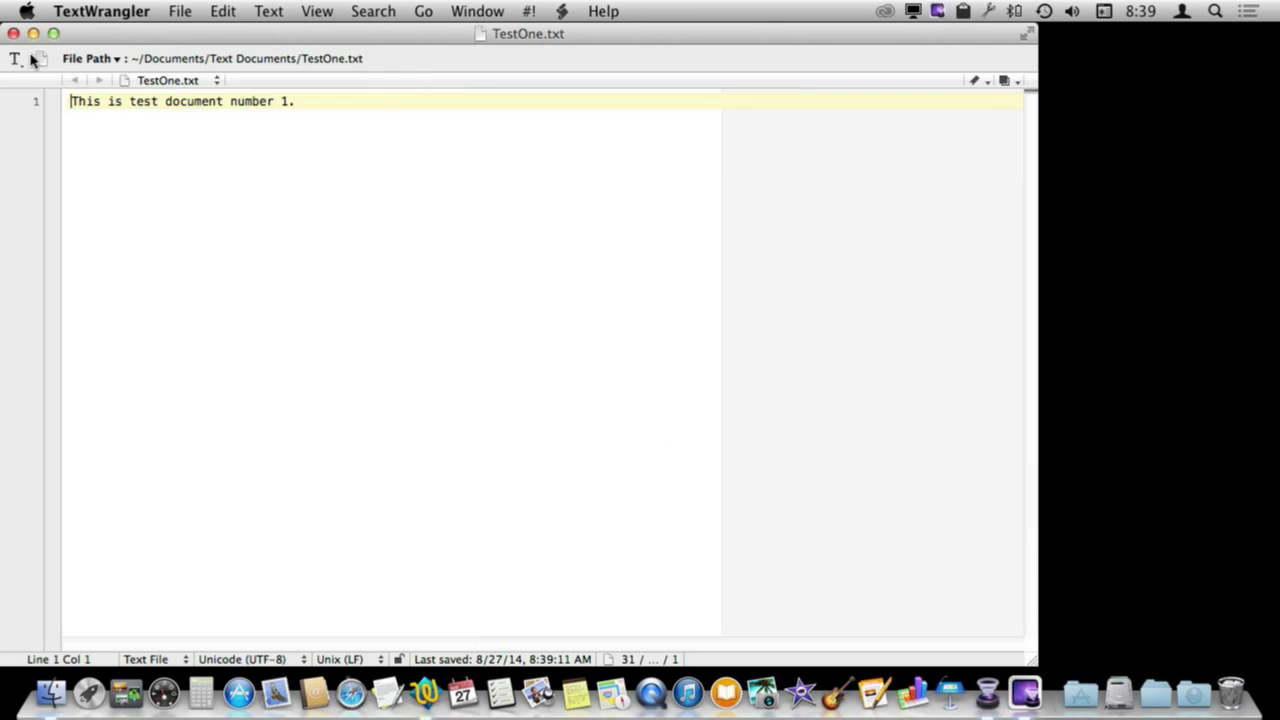
click(14, 34)
- Set TestOne.txt to always open with TextEdit, and close the opened document
right_click(416, 120)
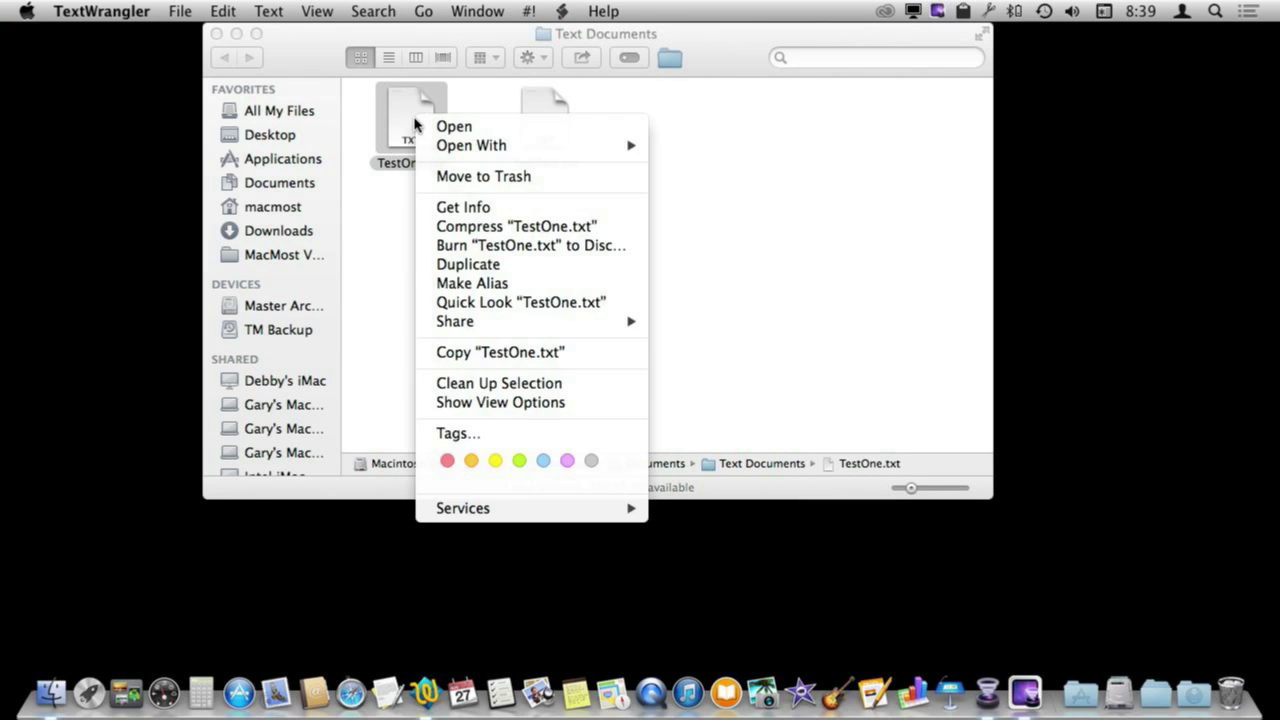
mouse_move(452, 148)
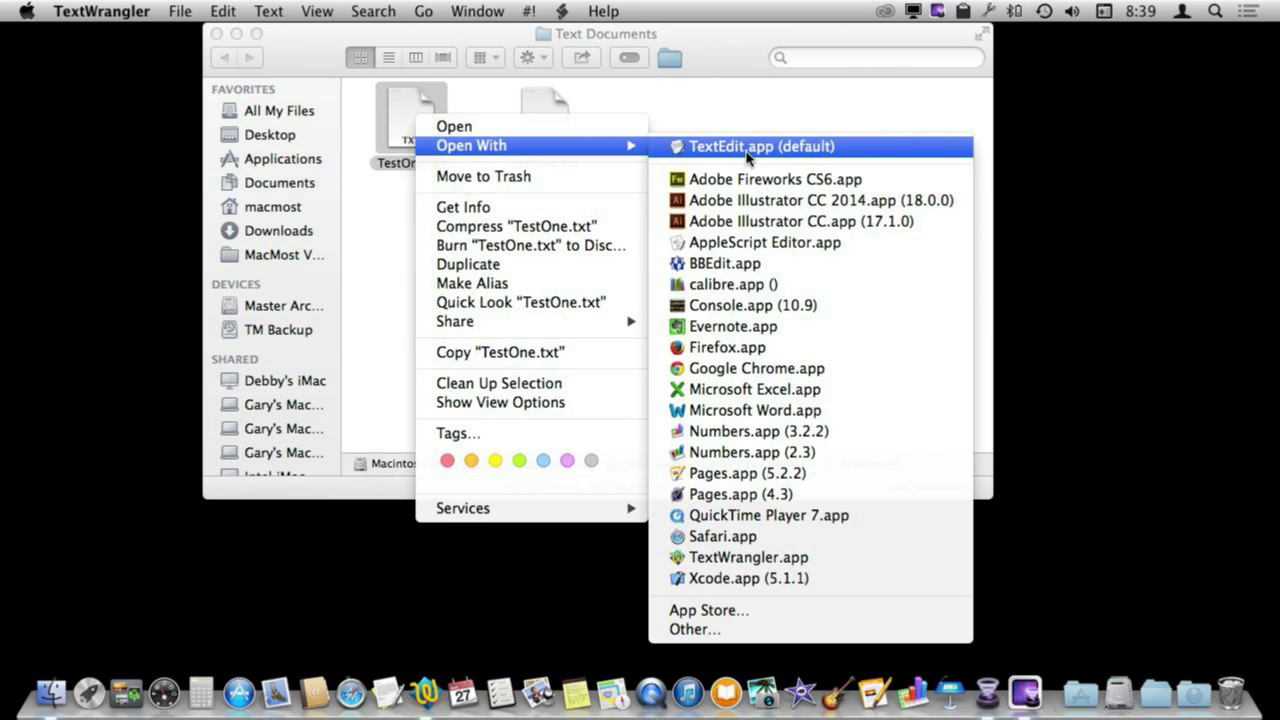
key(alt)
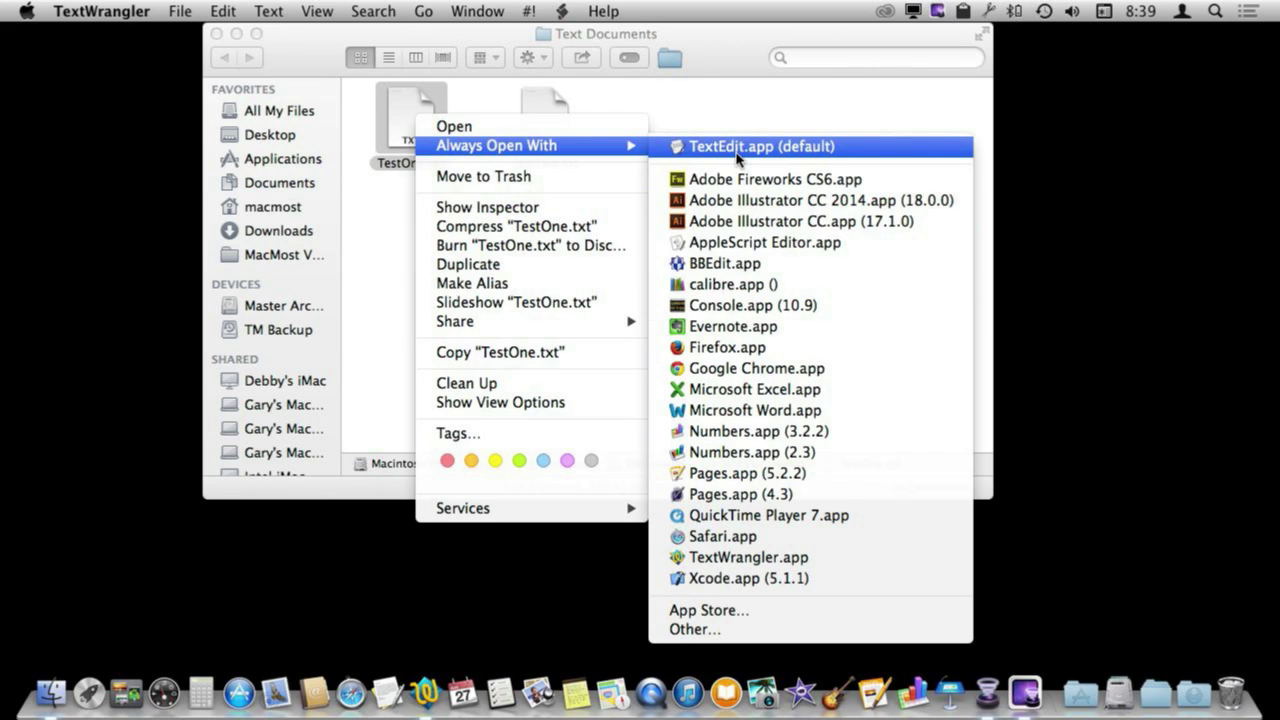
click(737, 148)
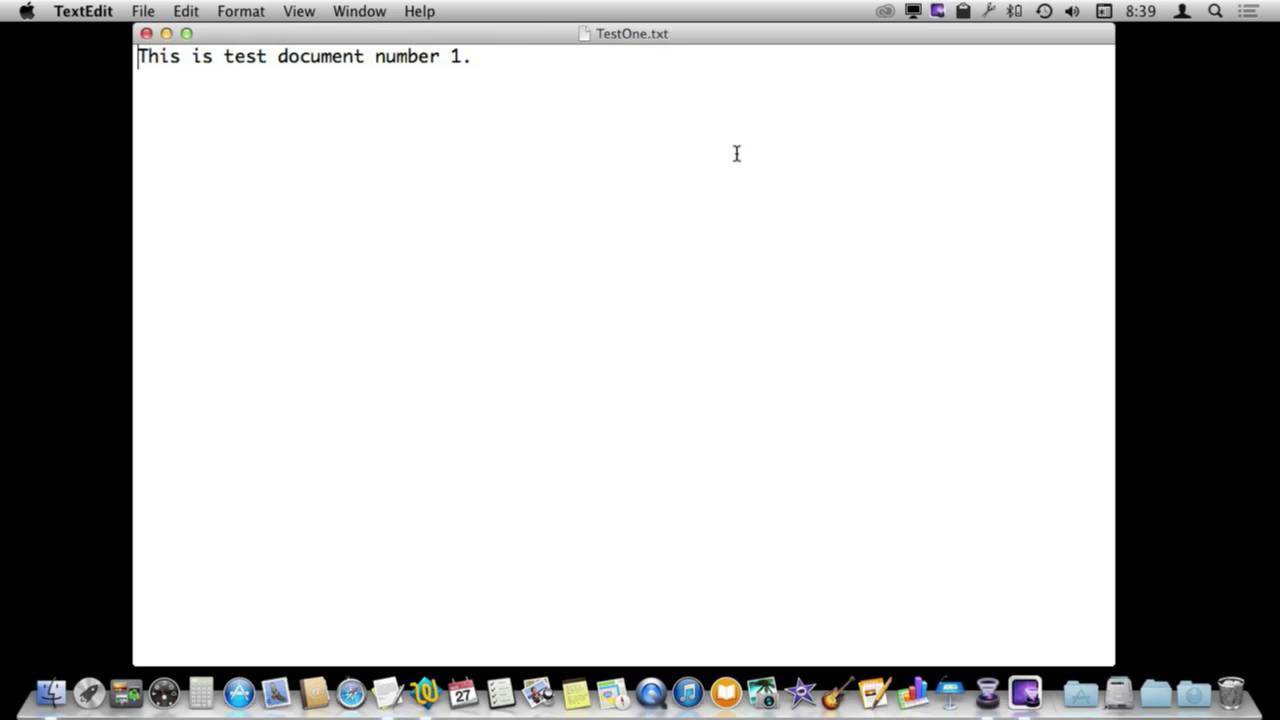
key(super+w)
- Open TestOne.txt to check its assigned application, close it and return to the Text Documents folder
double_click(416, 112)
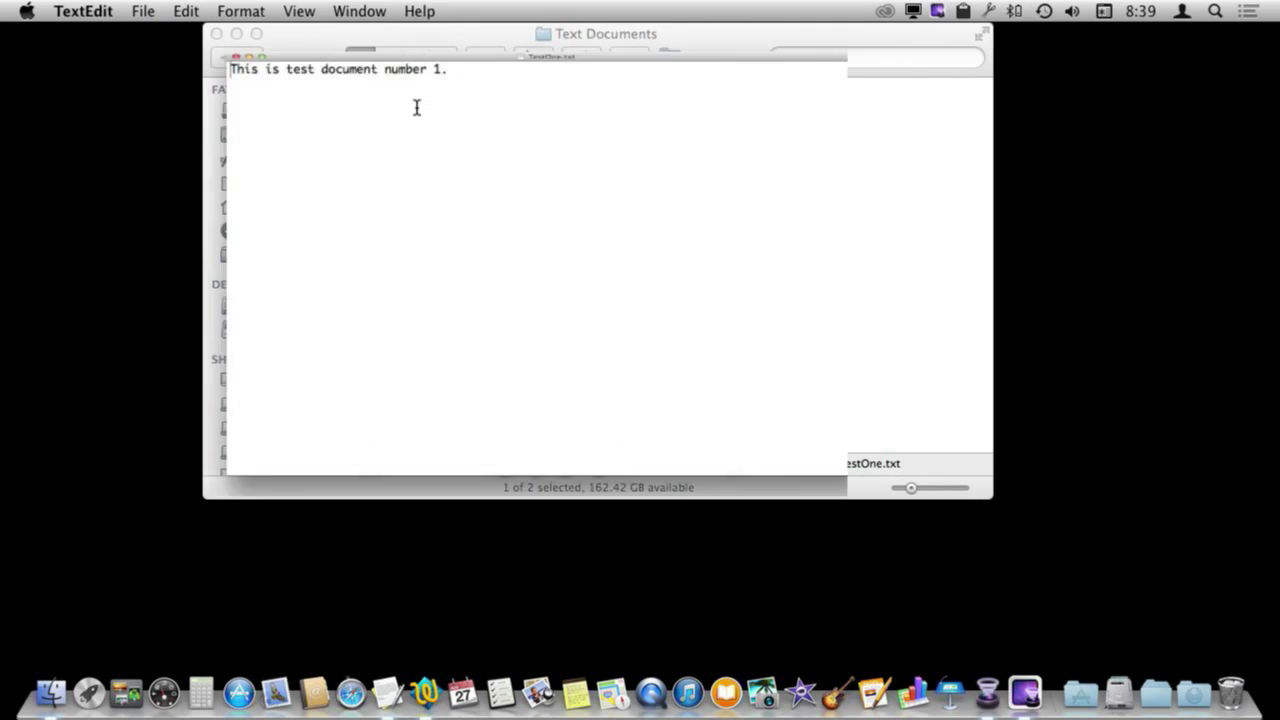
key(super+w)
click(391, 37)
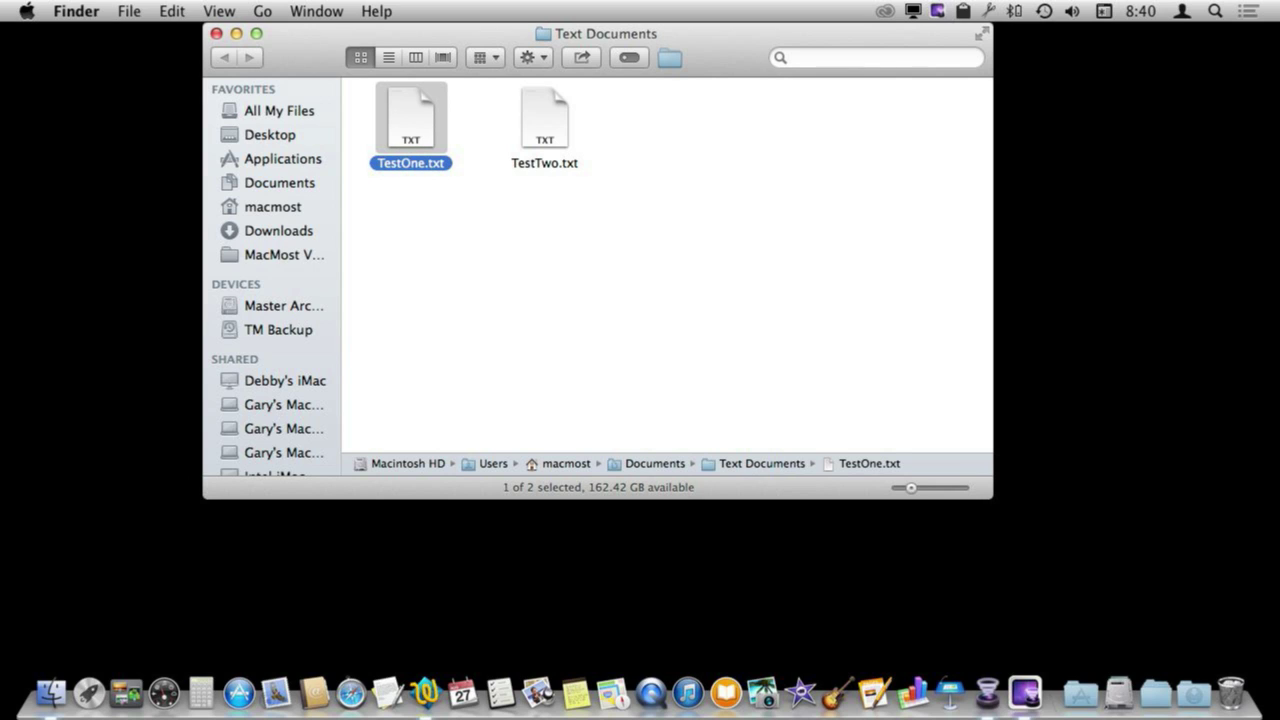
- Set TextWrangler as the Open with application in the file info of TestOne.txt
click(129, 11)
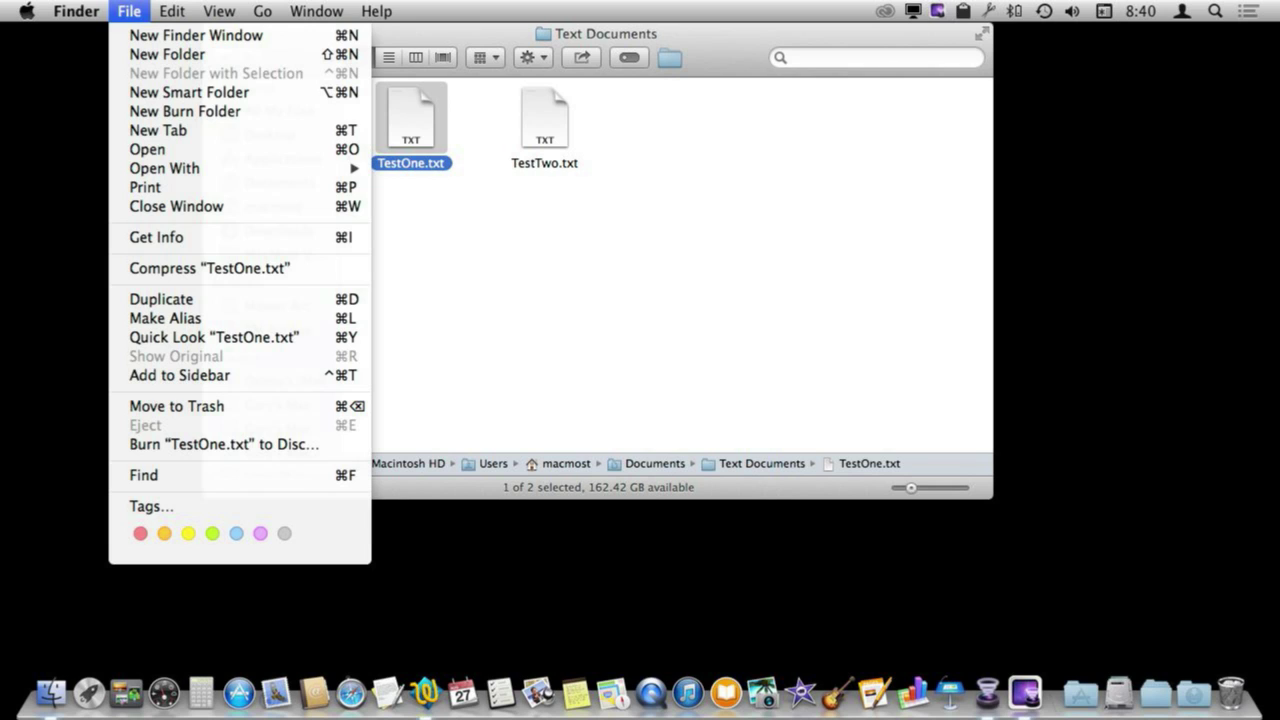
click(187, 238)
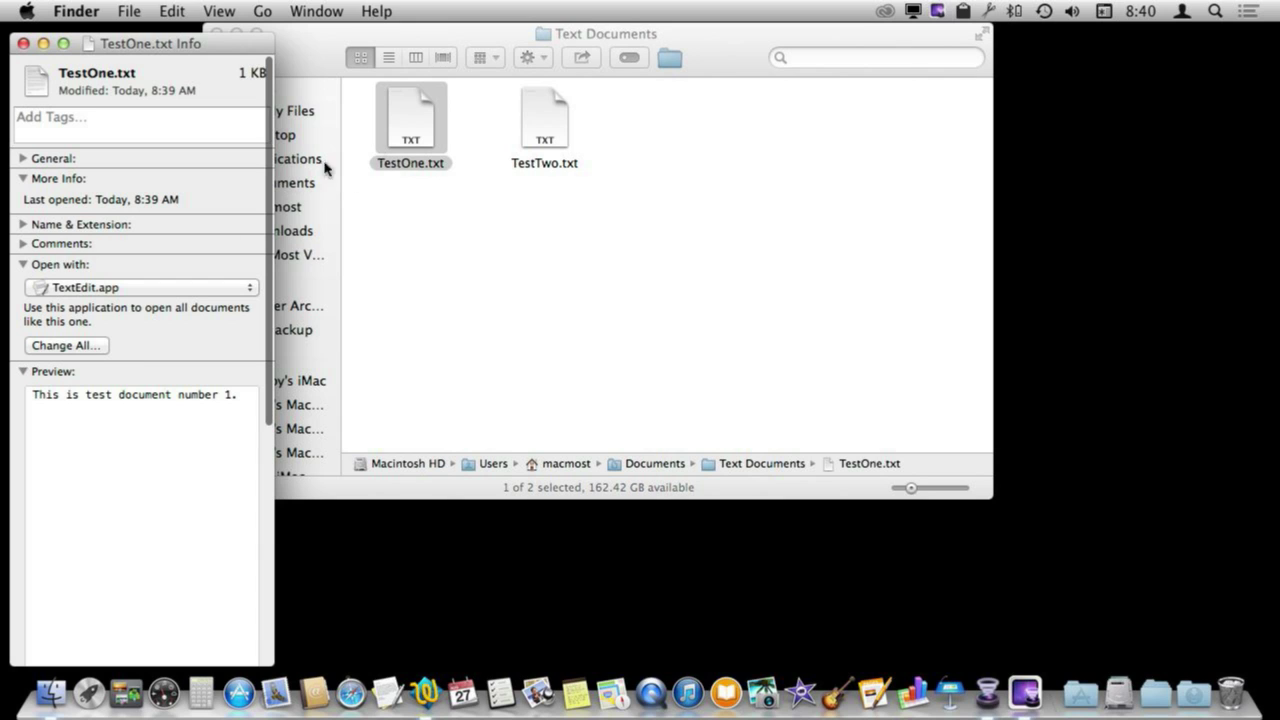
click(90, 287)
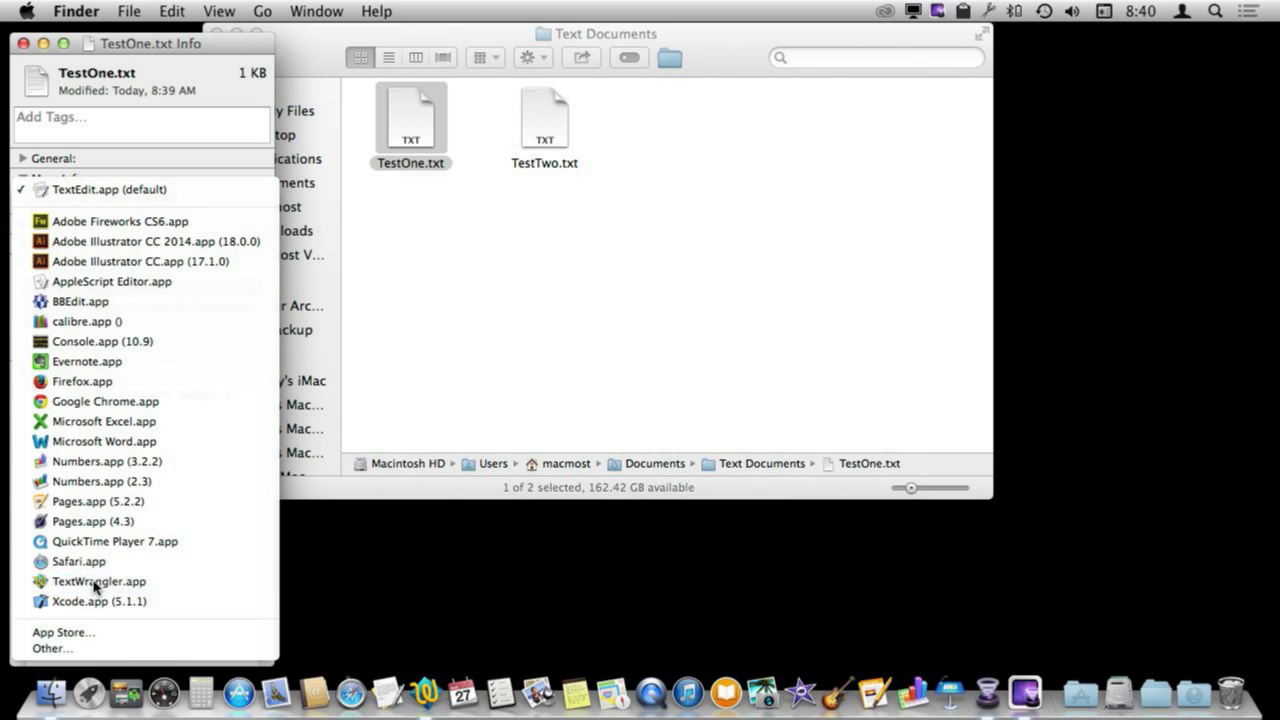
click(100, 580)
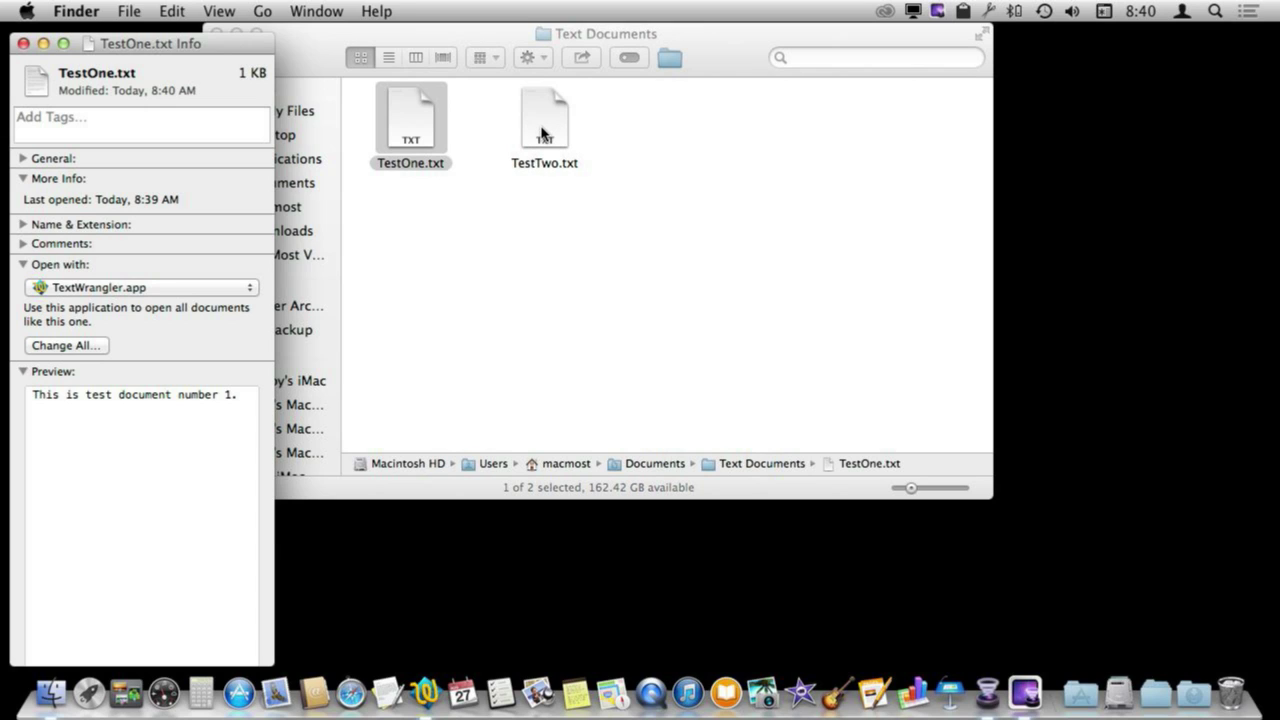
- Apply the TextWrangler association to all documents like TestOne.txt, and close the file info
click(66, 345)
click(752, 288)
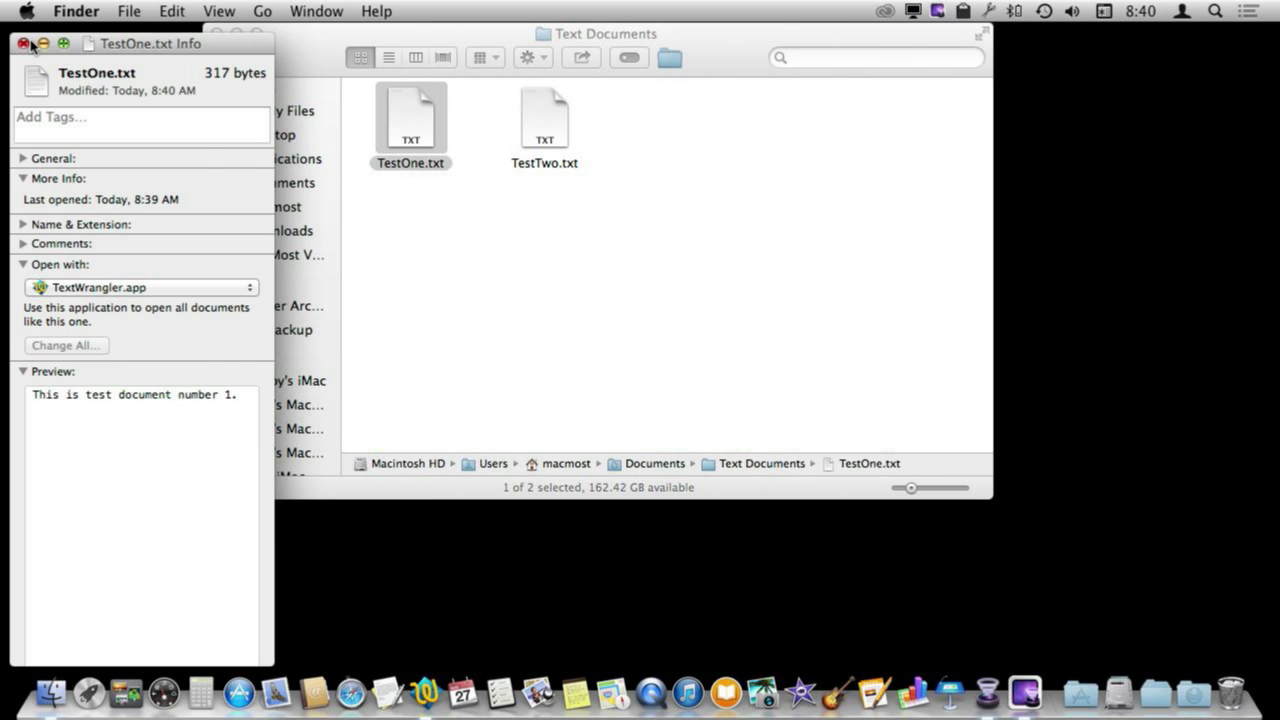
click(23, 43)
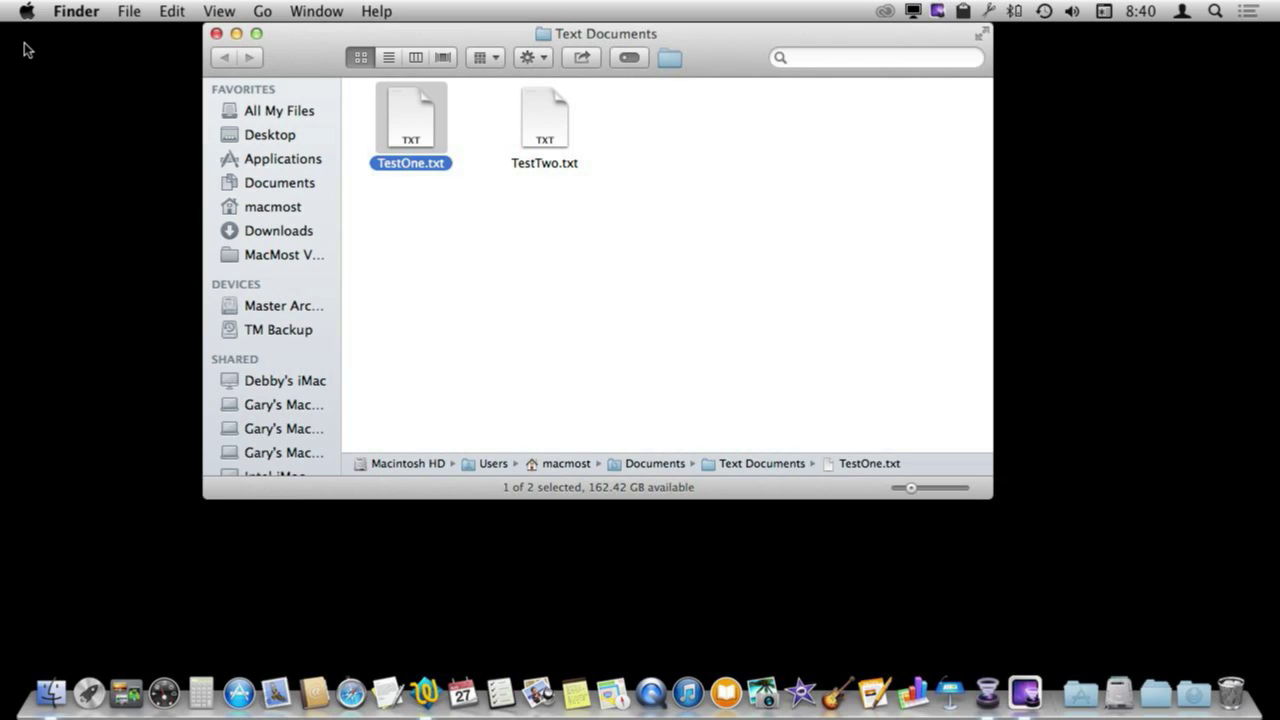
- Open TestOne.txt and TestTwo.txt in turn to check their assigned application, closing each and returning to the Text Documents folder
double_click(412, 125)
key(super+w)
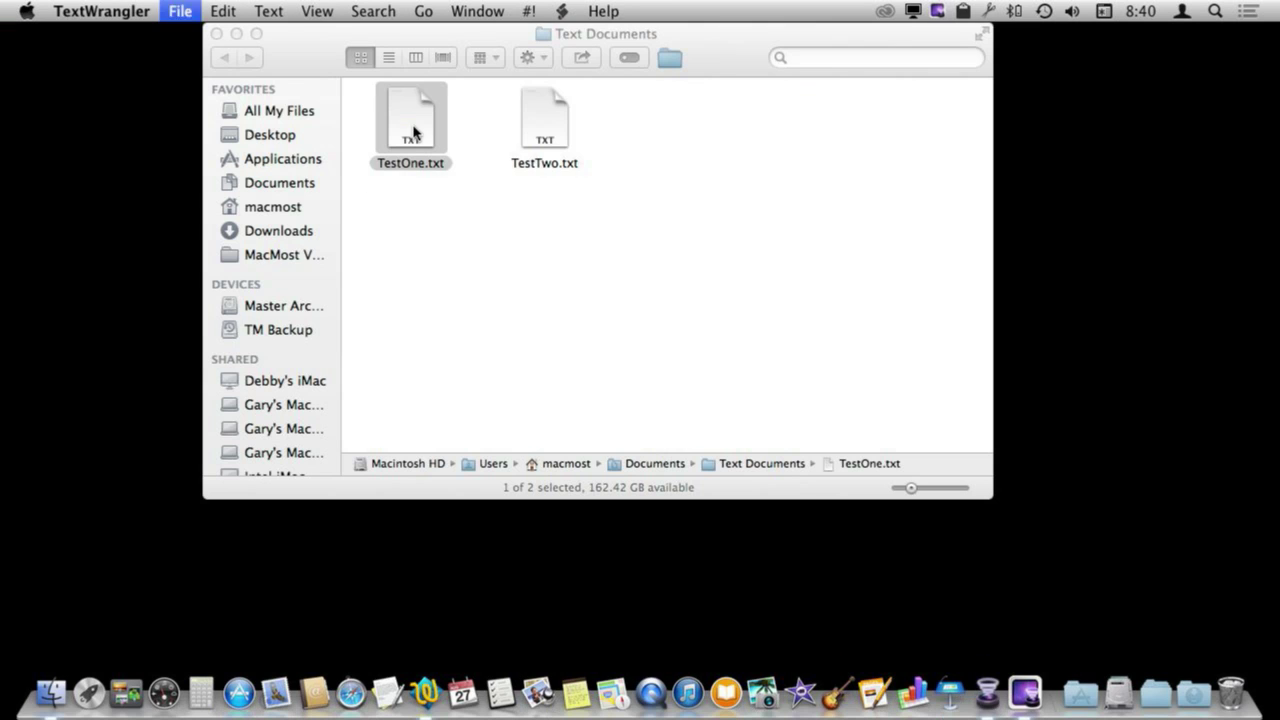
click(550, 133)
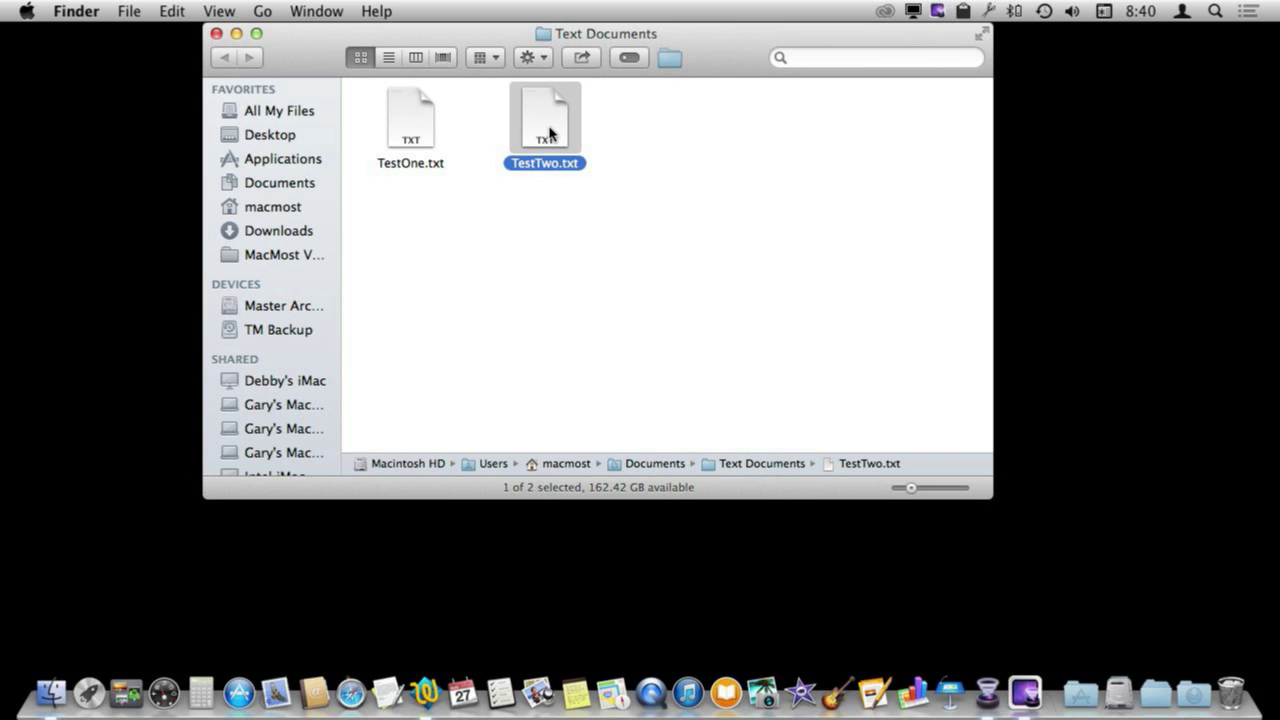
double_click(547, 133)
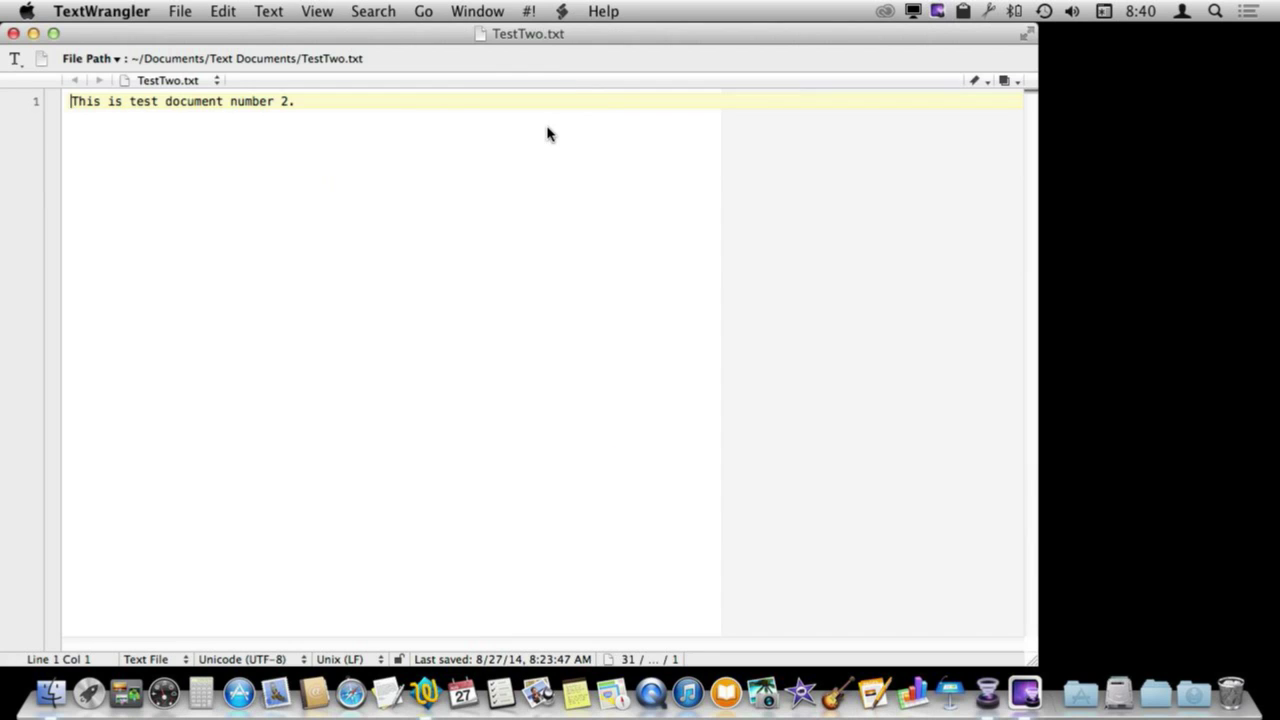
key(super+w)
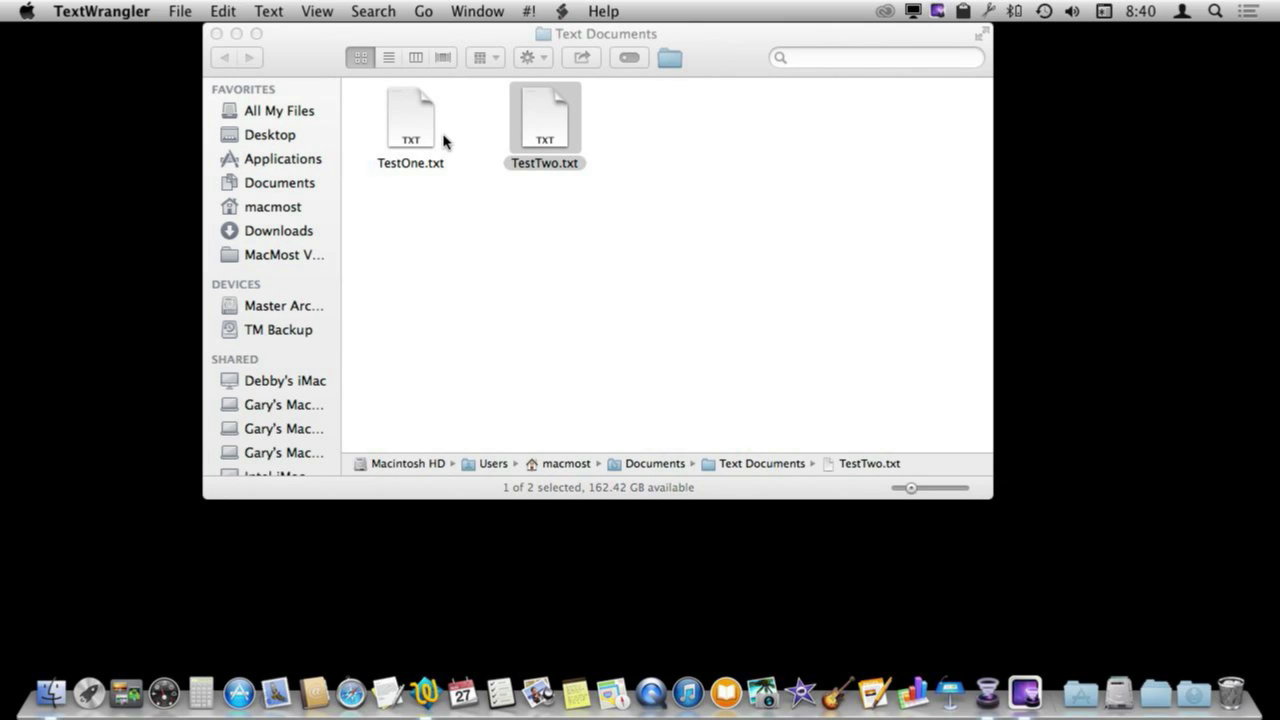
key(super+Tab)
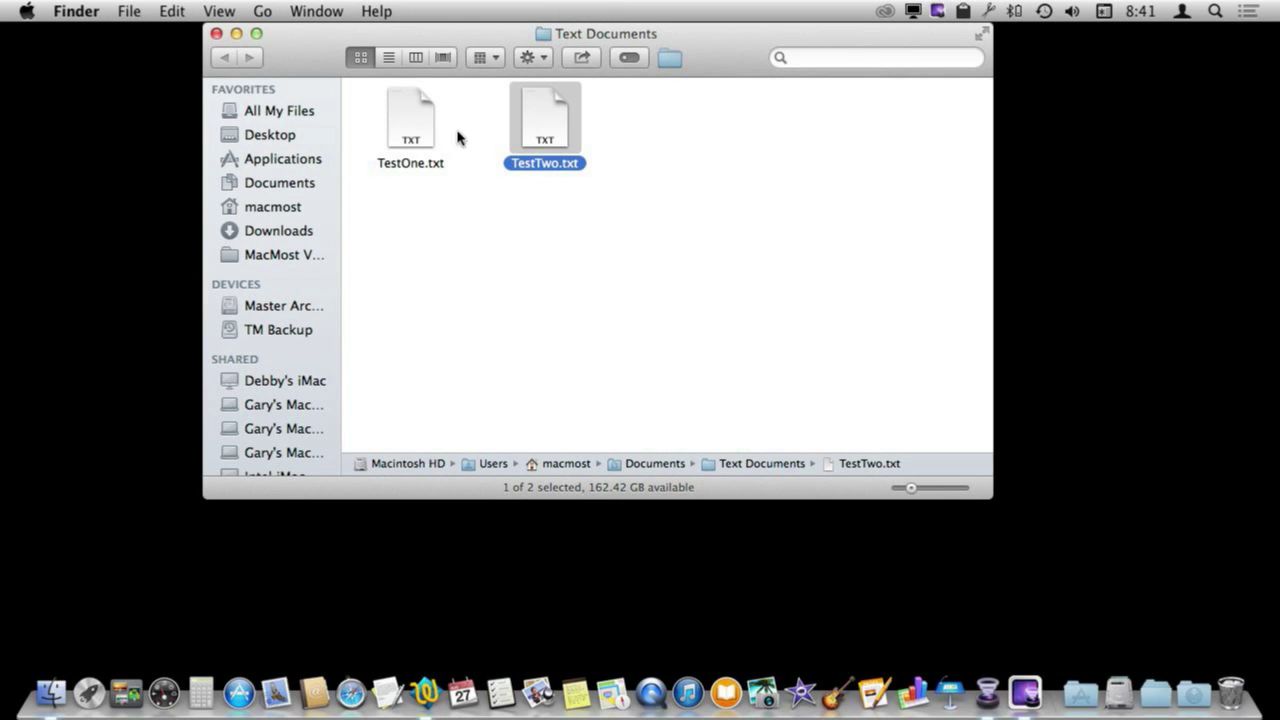
- Review the applications offered for opening TestOne.txt, and look for further compatible ones in the App Store
click(418, 126)
right_click(418, 126)
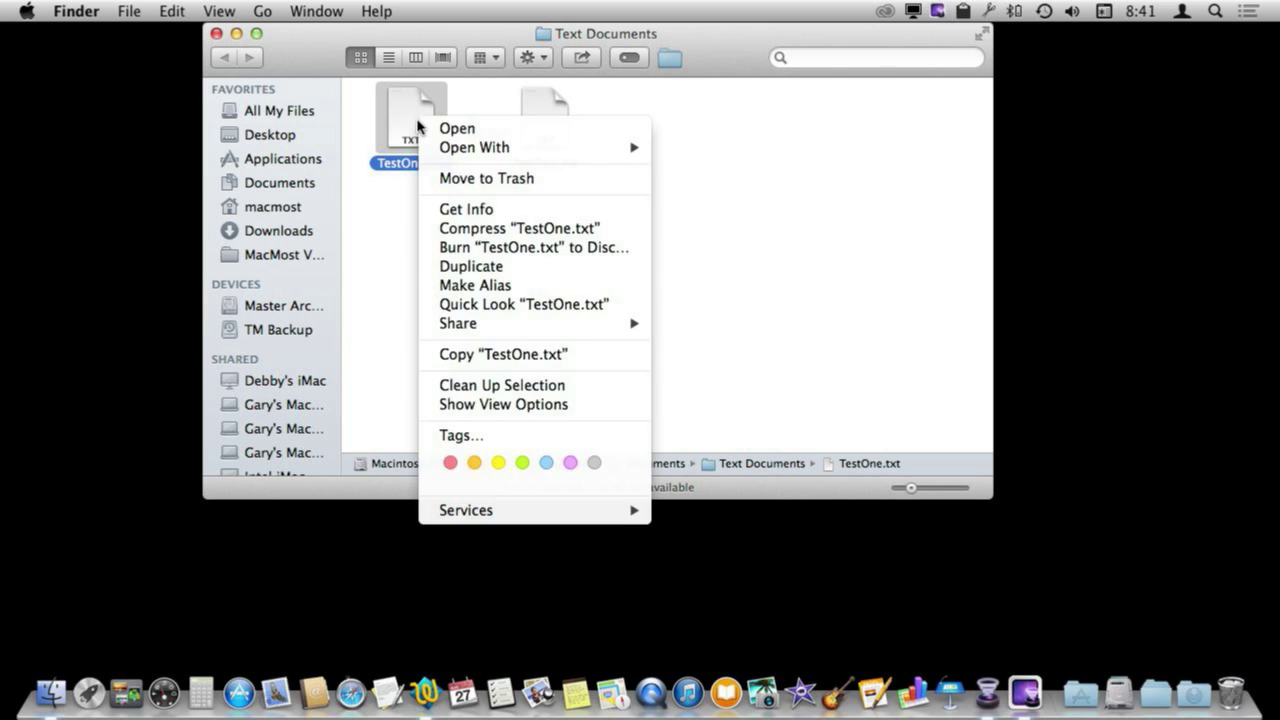
mouse_move(513, 152)
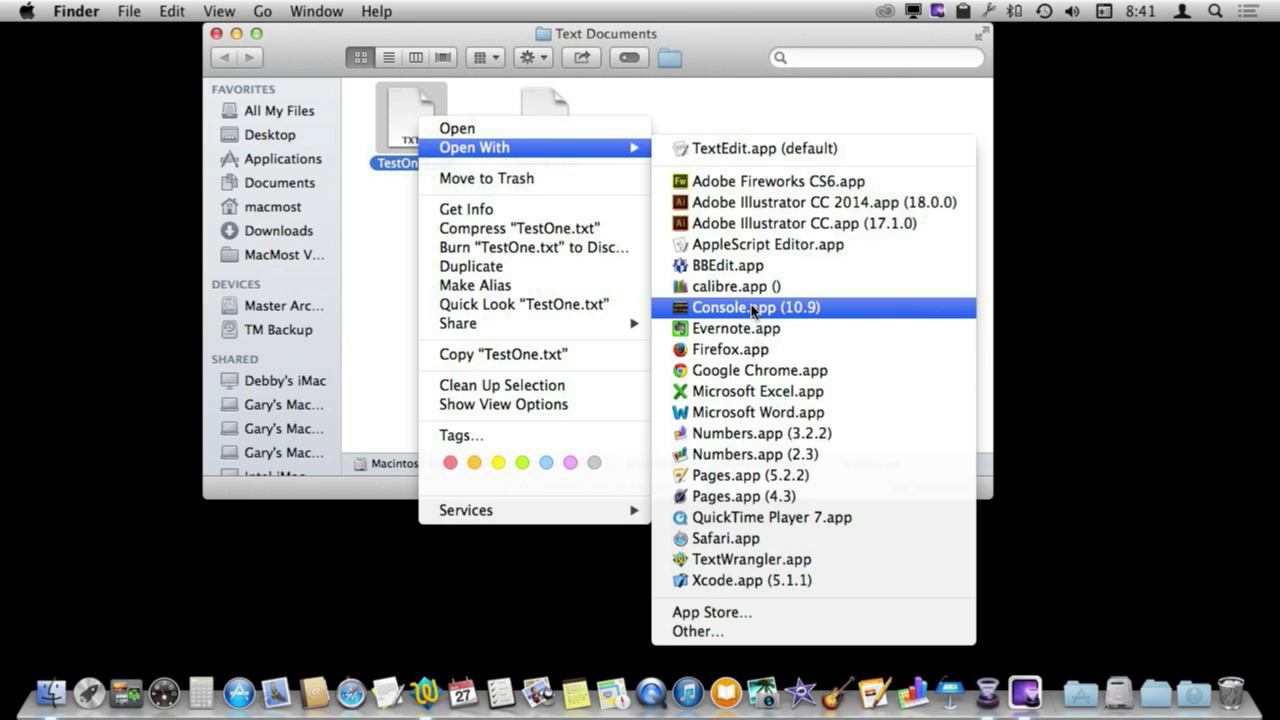
click(729, 613)
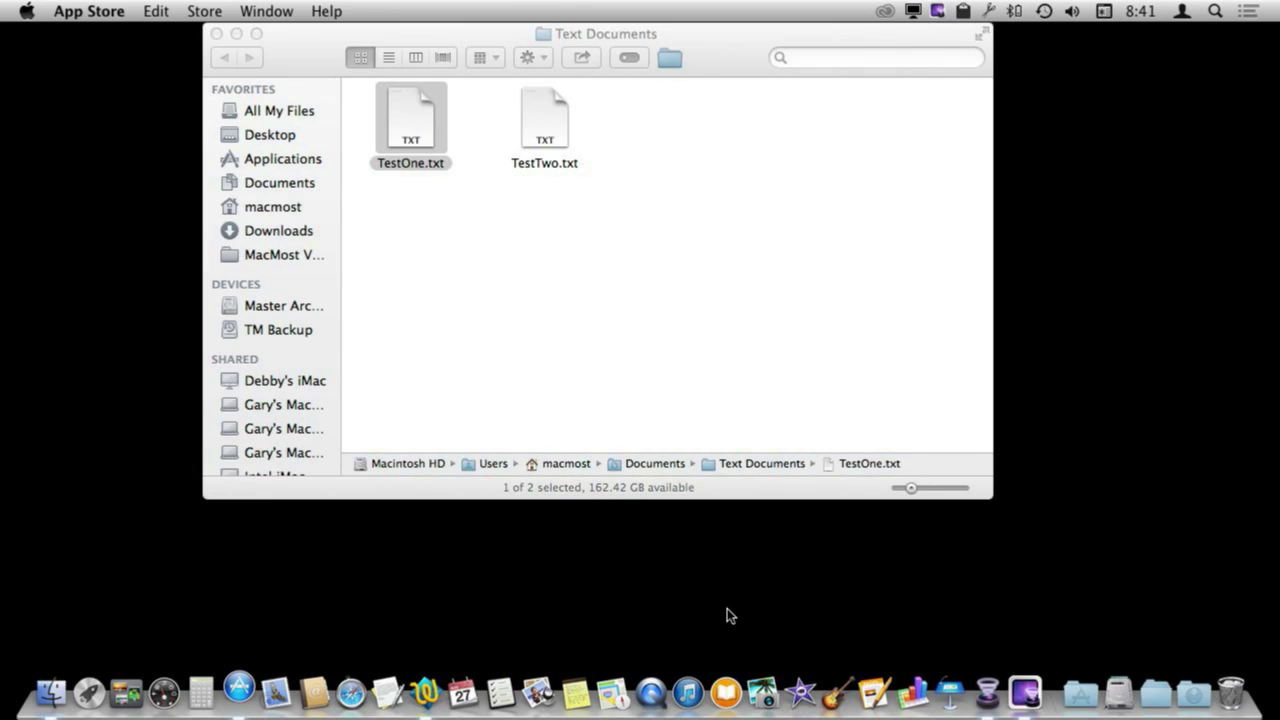